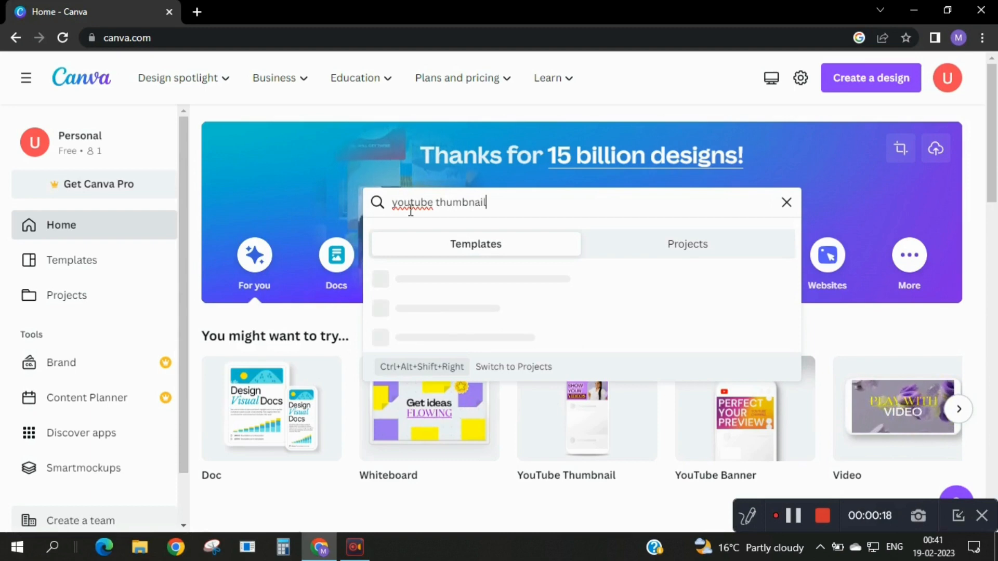
Search the templates for "youtube thumbnail" and open the Colorful Freelancer YouTube Thumbnail template for customising.
key("Return")
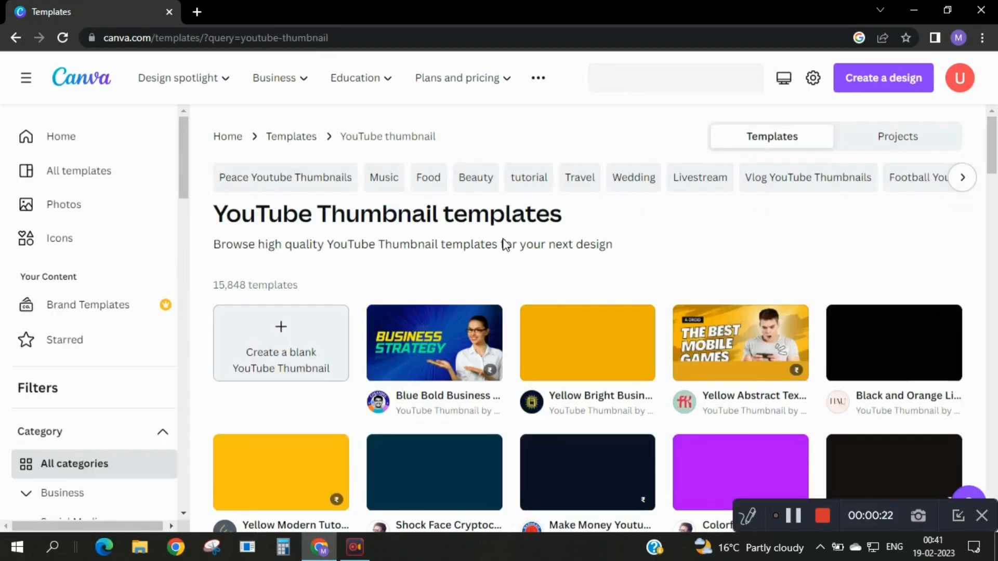
scroll(603, 232, "down", 2)
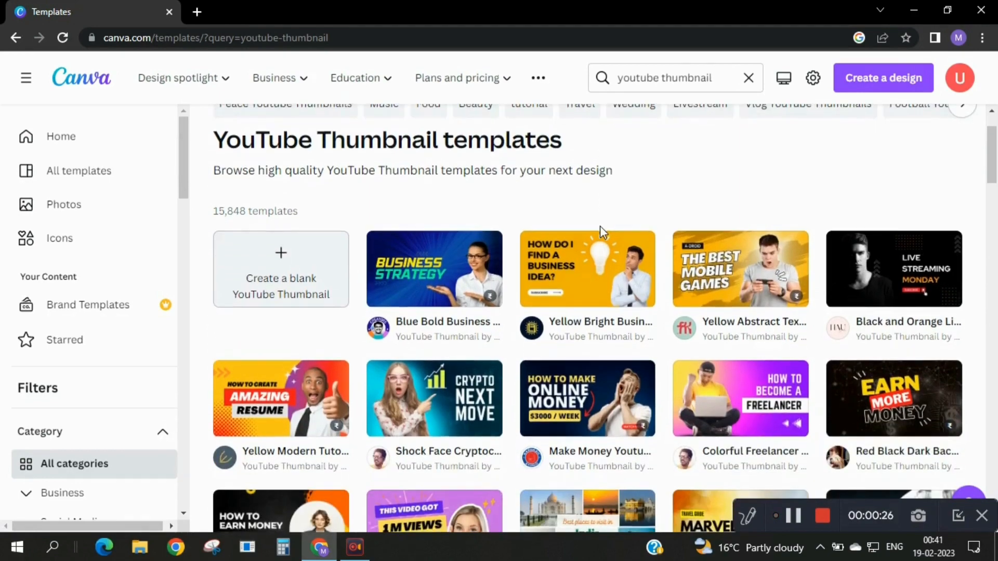
scroll(603, 233, "down", 3)
scroll(601, 233, "down", 2)
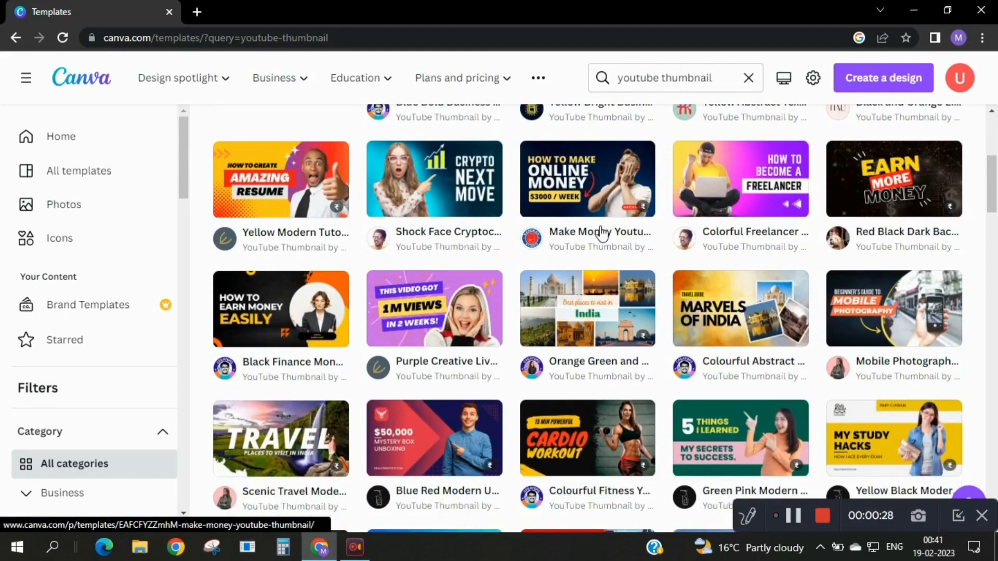
scroll(602, 233, "down", 2)
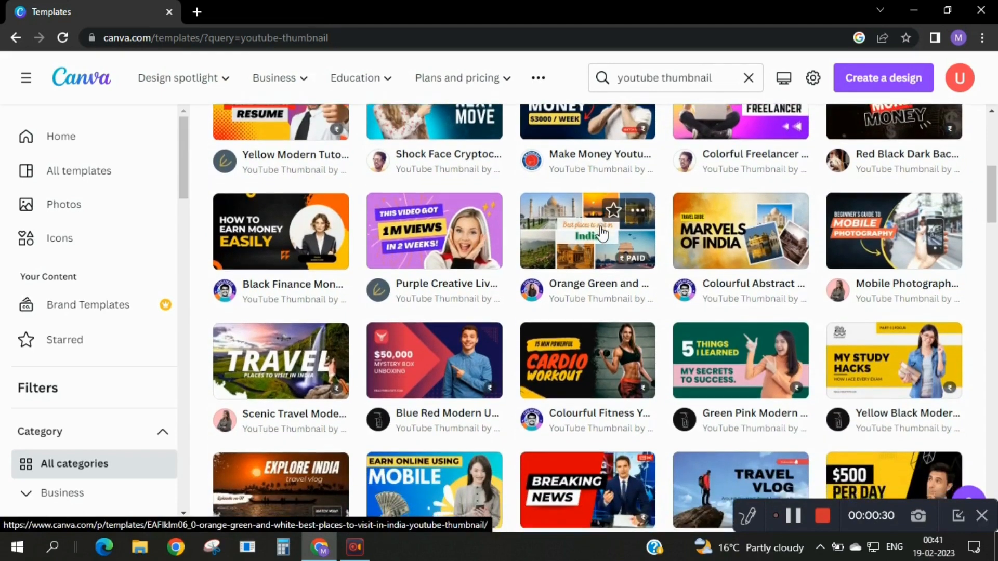
scroll(602, 234, "down", 2)
scroll(602, 233, "up", 4)
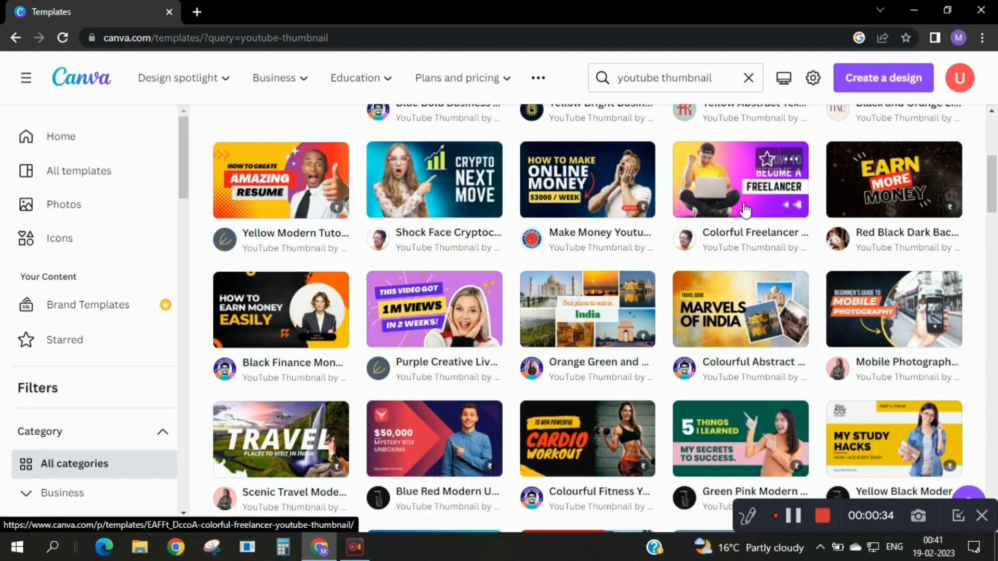
left_click(720, 186)
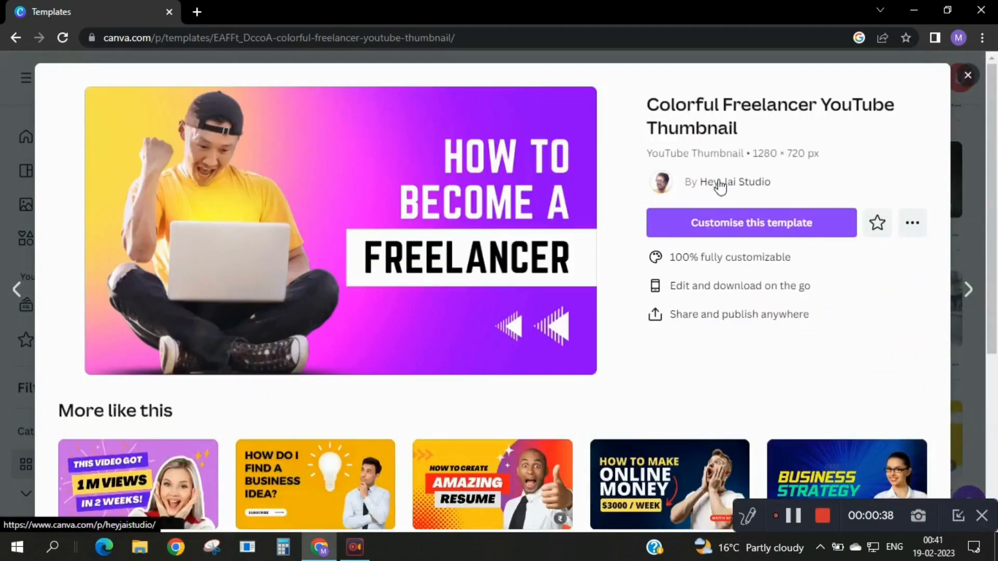
left_click(745, 224)
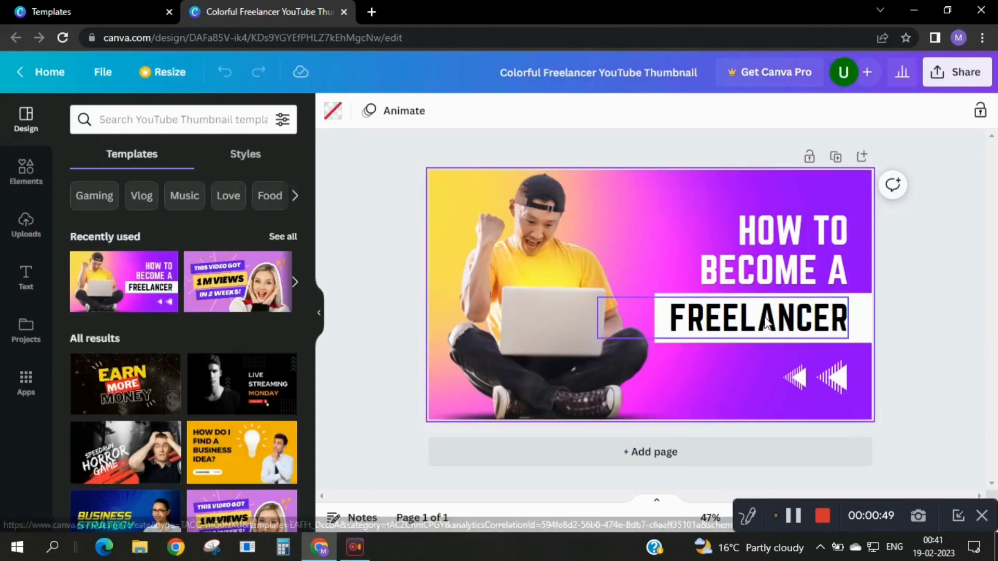
Replace the white "HOW TO BECOME A" heading with the text "HOW TO DESIGN THUMBNAIL".
left_click(789, 277)
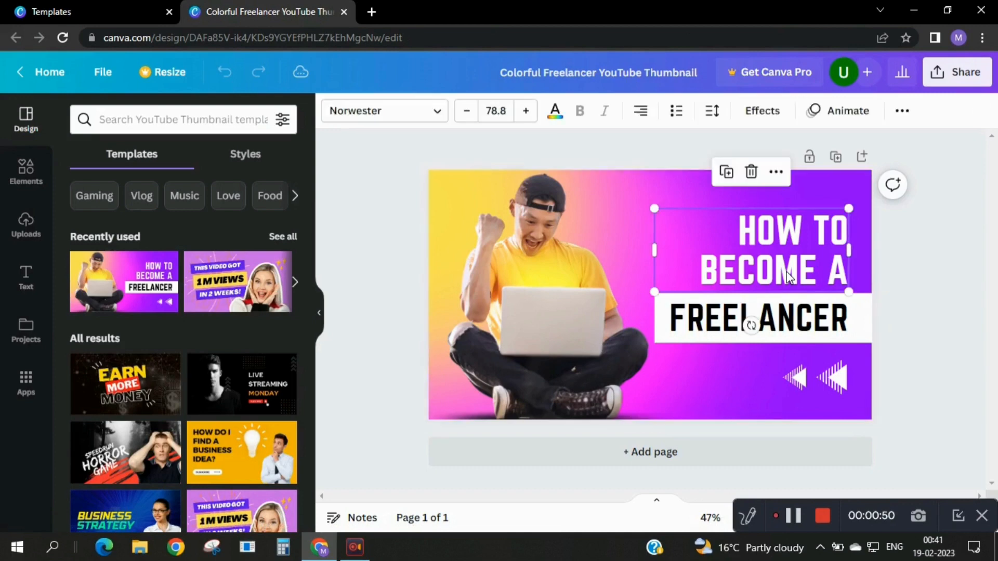
left_click(789, 277)
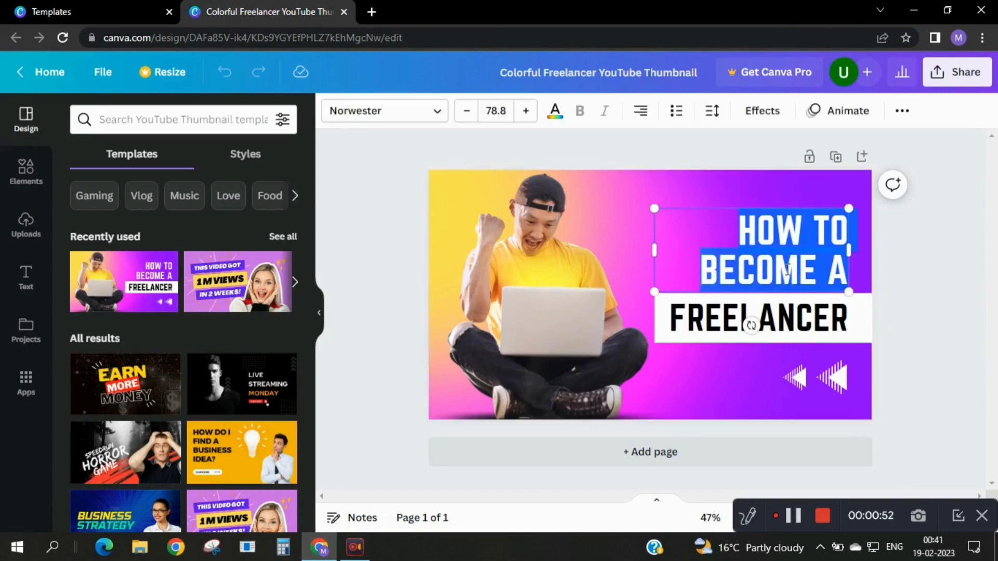
type("HO")
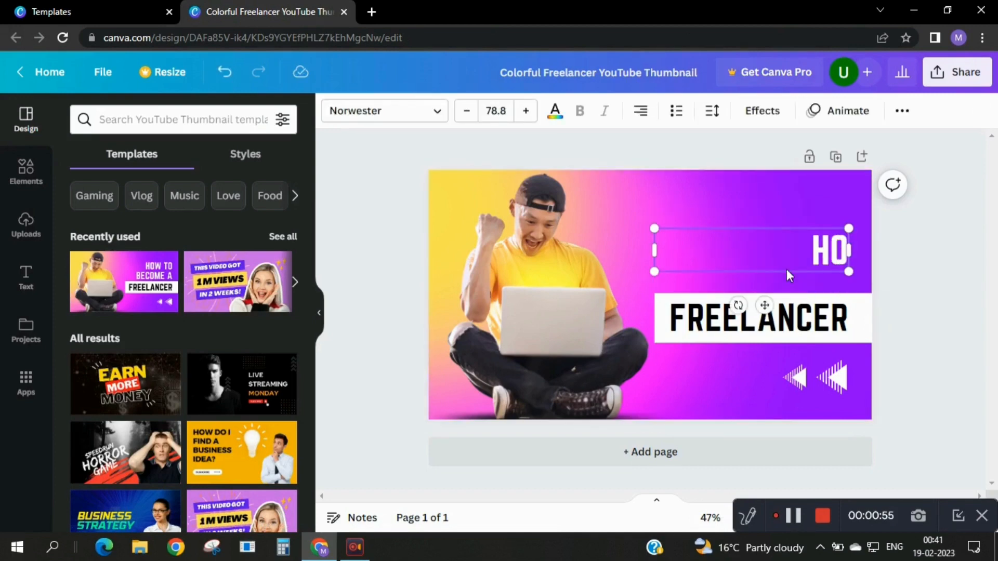
type("W TO")
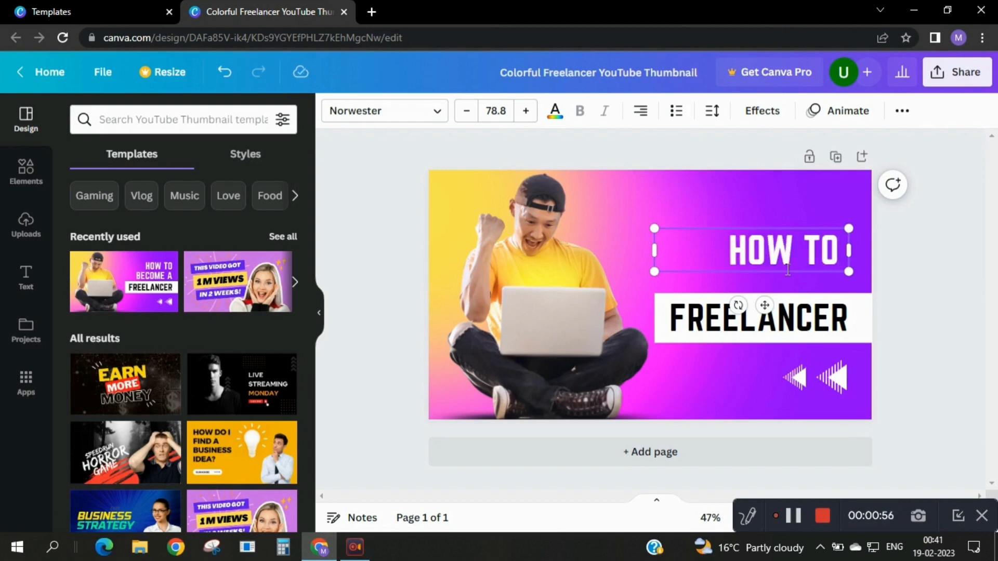
type(" DE")
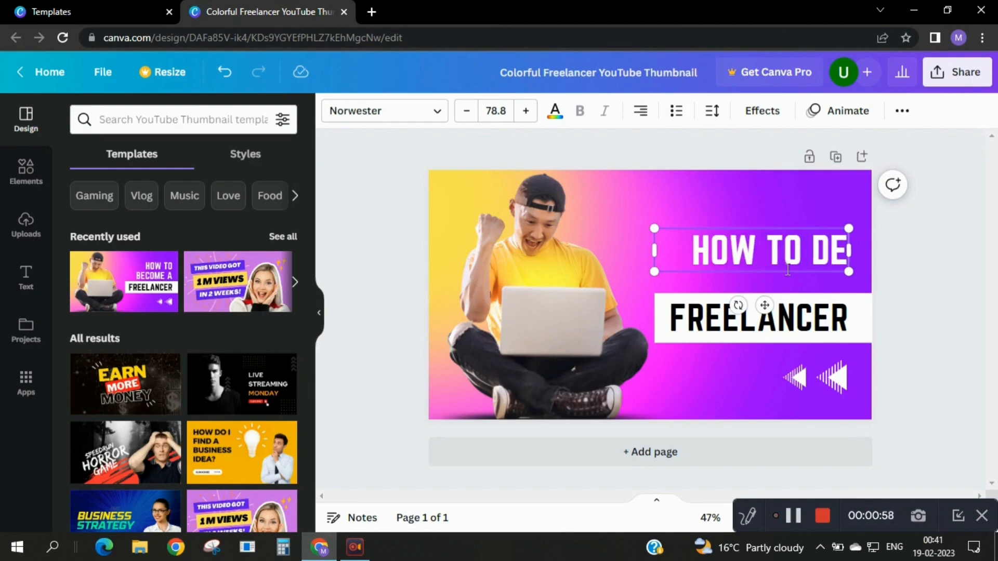
type("SIGN")
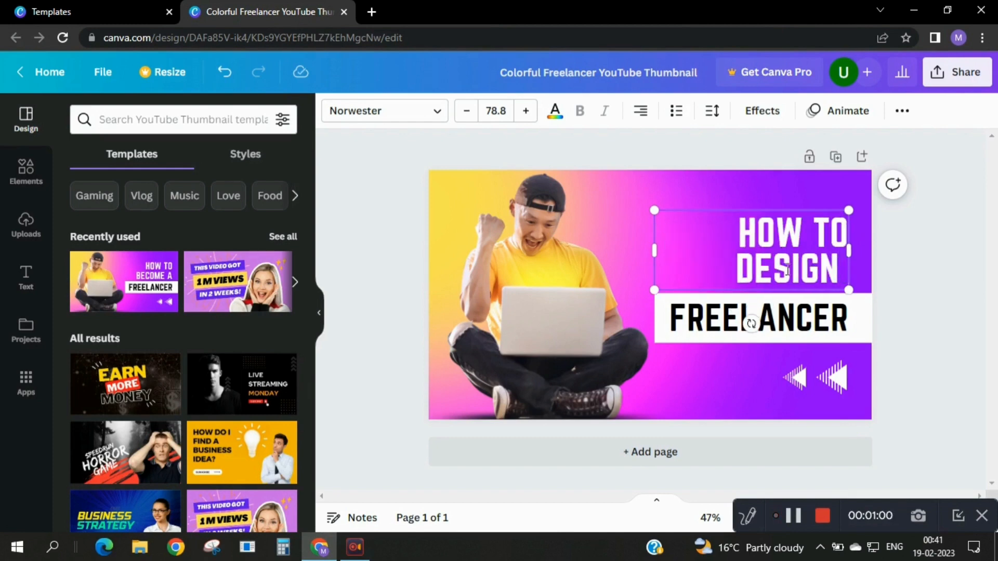
type(" THUM")
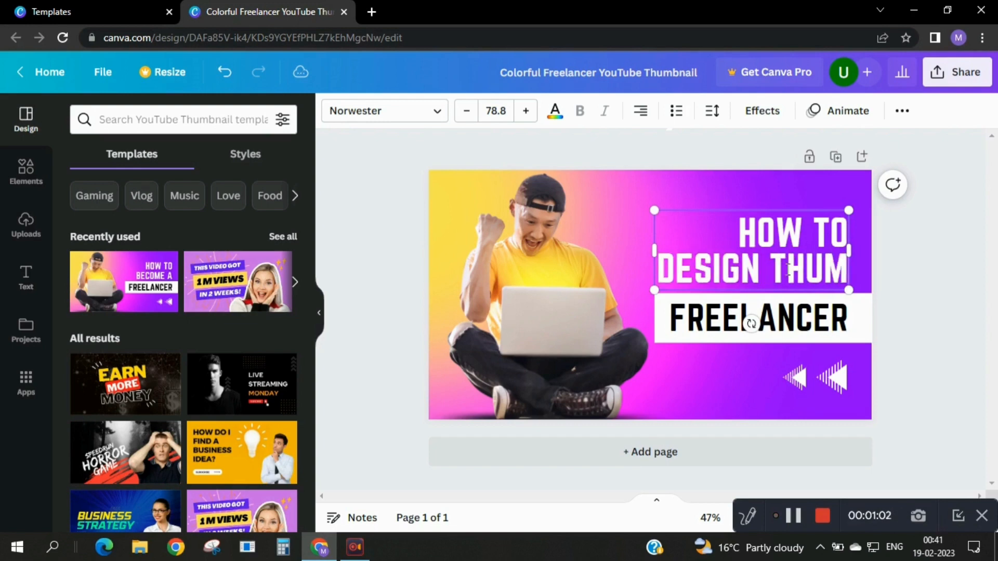
type("BNAIL")
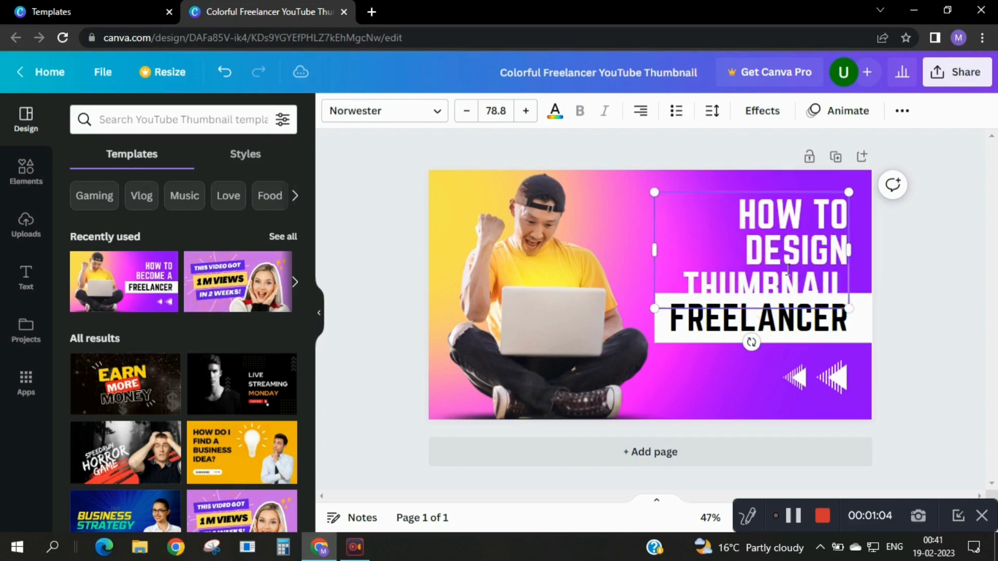
Reduce the font size of the "HOW TO DESIGN THUMBNAIL" heading to 65.8.
left_click(463, 115)
left_click(464, 115)
left_click(463, 115)
left_click(464, 116)
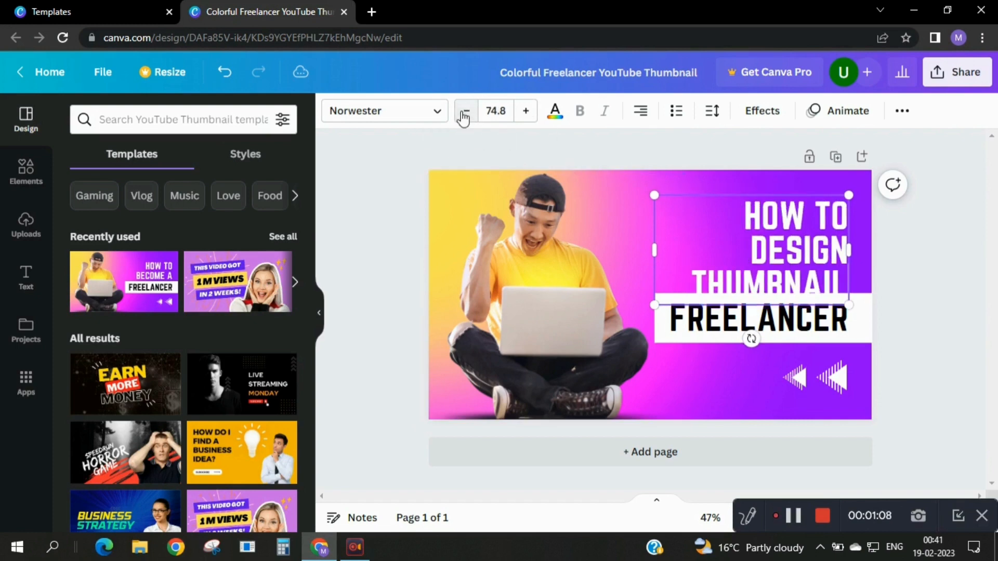
left_click(464, 115)
left_click(464, 116)
left_click(463, 115)
left_click(464, 116)
left_click(463, 115)
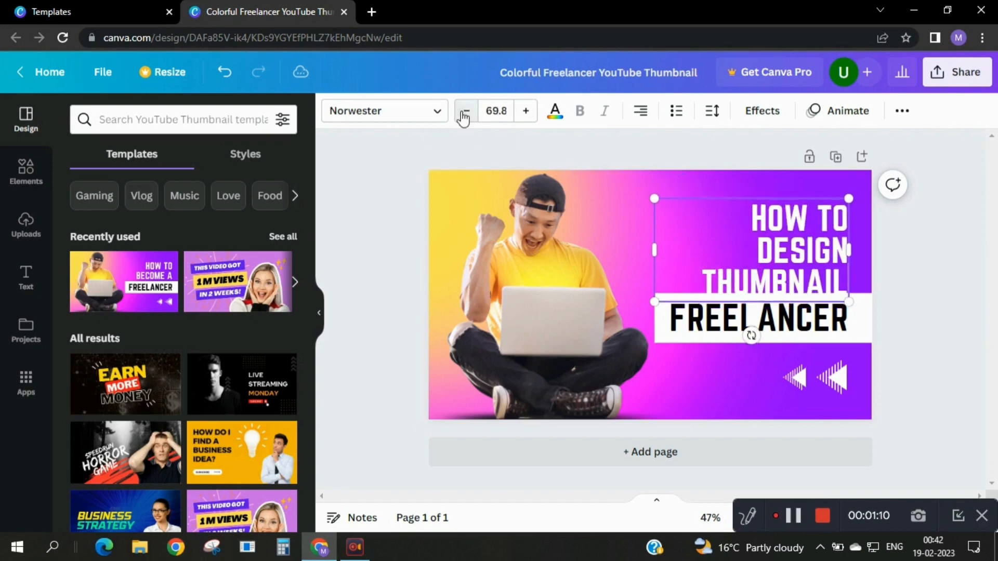
left_click(464, 116)
left_click(464, 116)
left_click(463, 115)
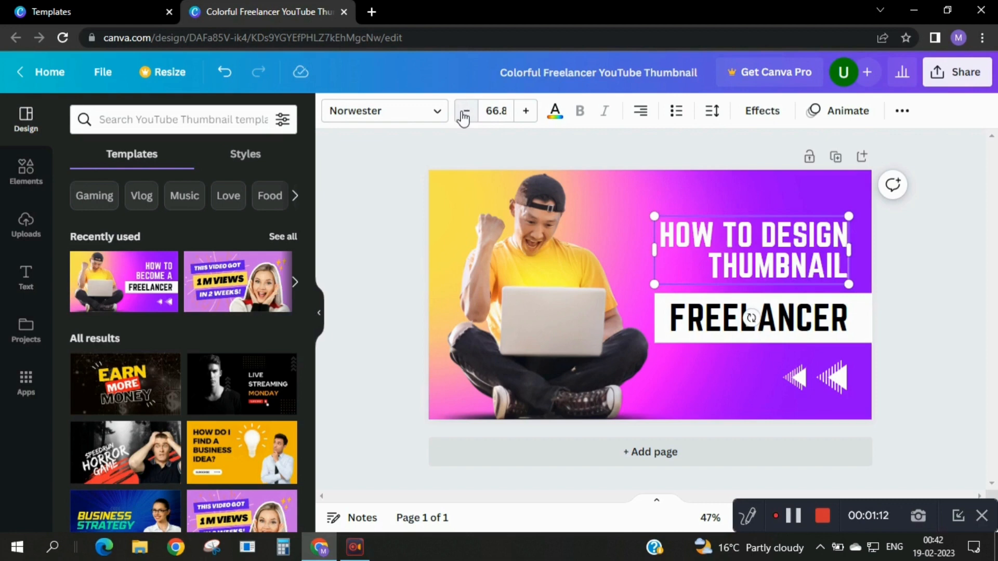
left_click(464, 115)
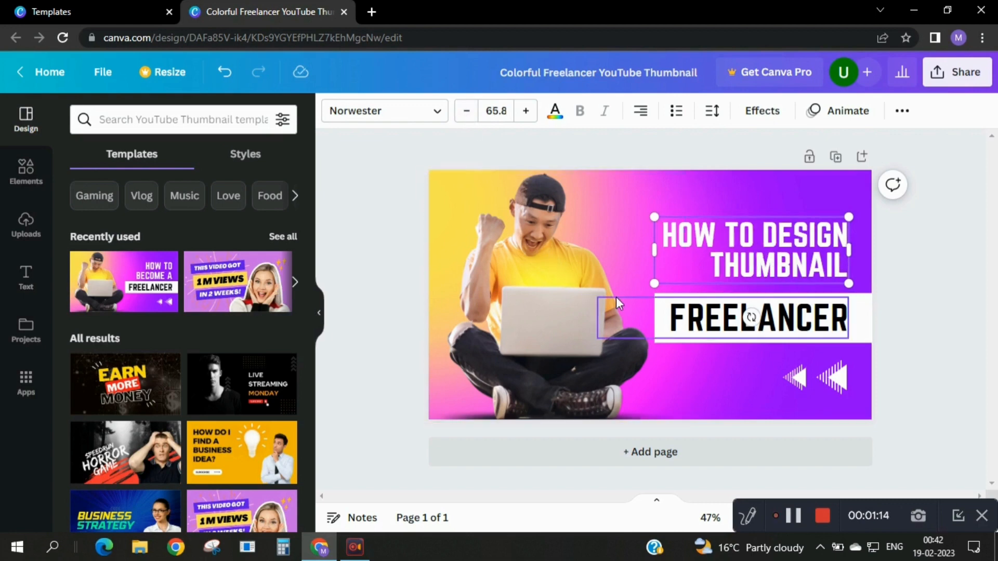
Replace the "FREELANCER" text on the white band with "IN TWO MINUTES".
double_click(824, 319)
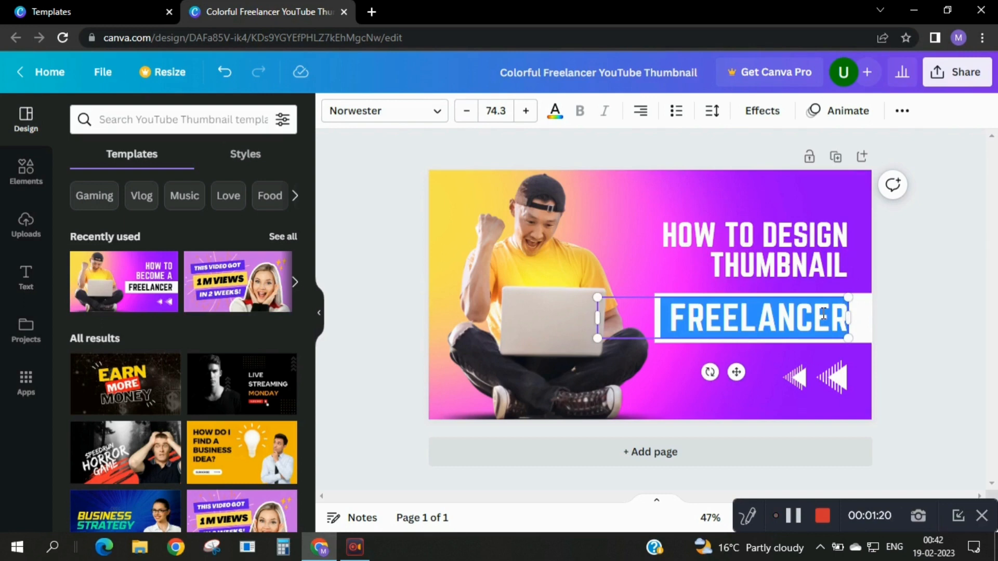
key("BackSpace")
type("IN")
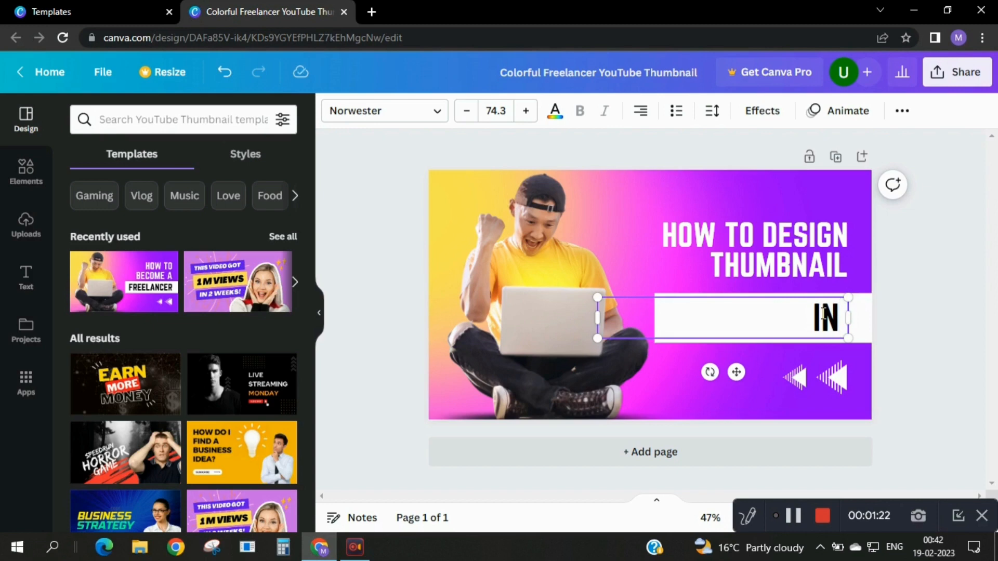
type(" W")
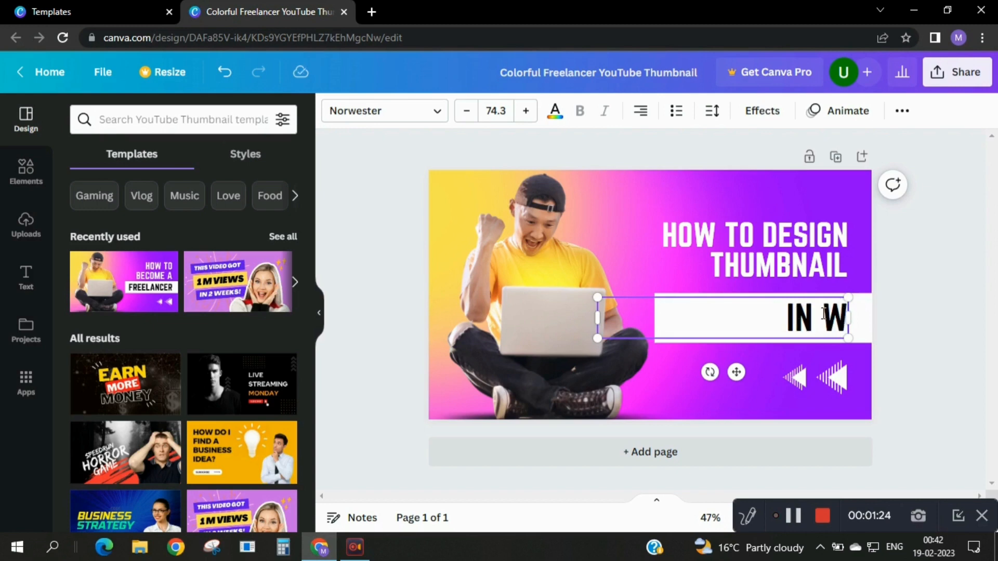
key("BackSpace")
type("TWO")
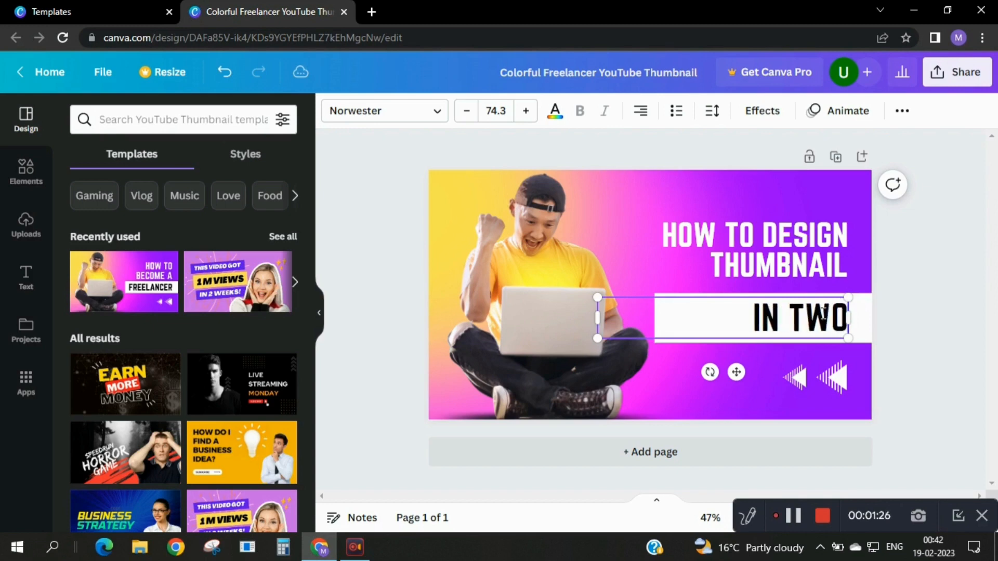
type(" MINUTES")
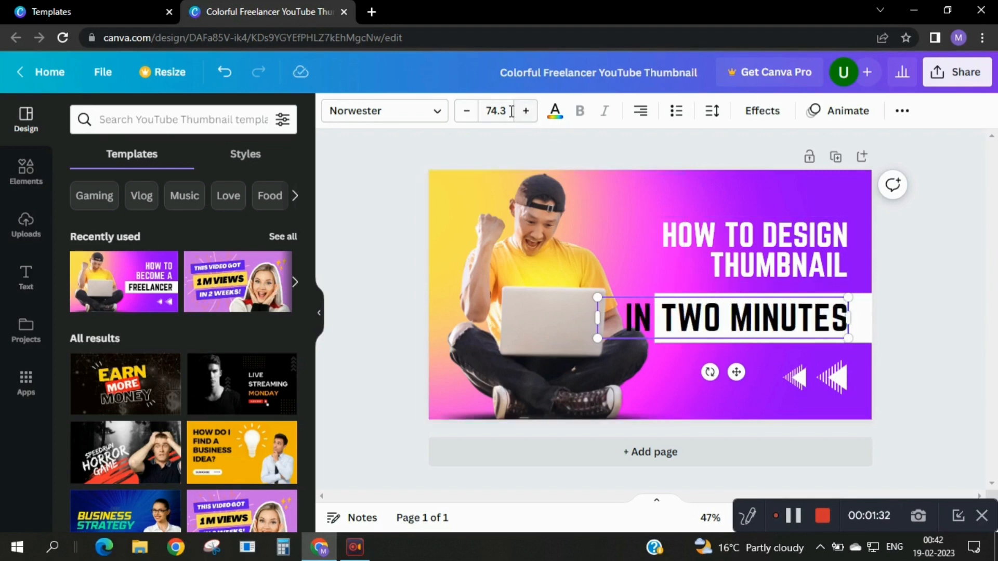
Reduce the font size of the "IN TWO MINUTES" text to 62.3 so it fits the white band.
left_click(475, 120)
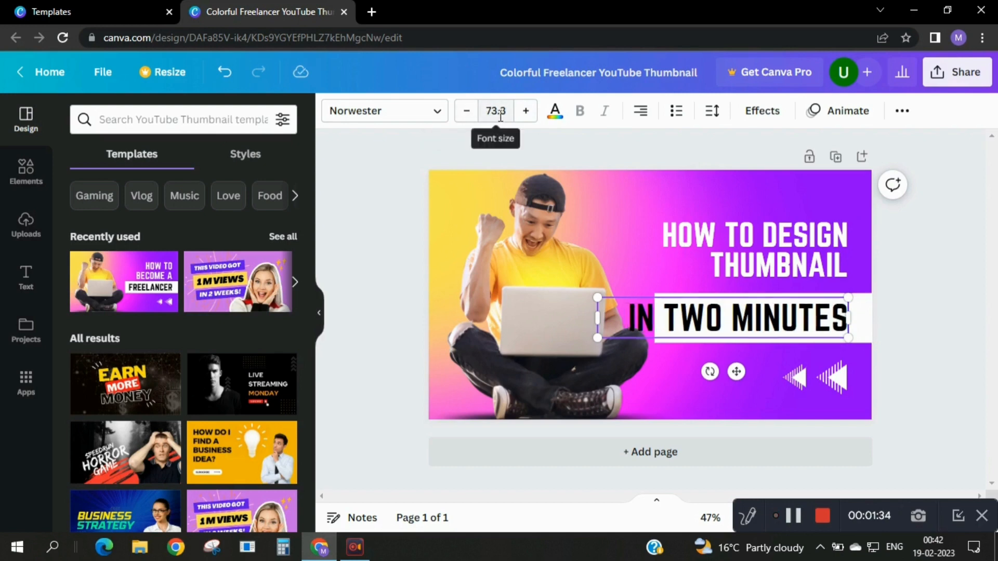
left_click(473, 120)
left_click(474, 120)
left_click(473, 120)
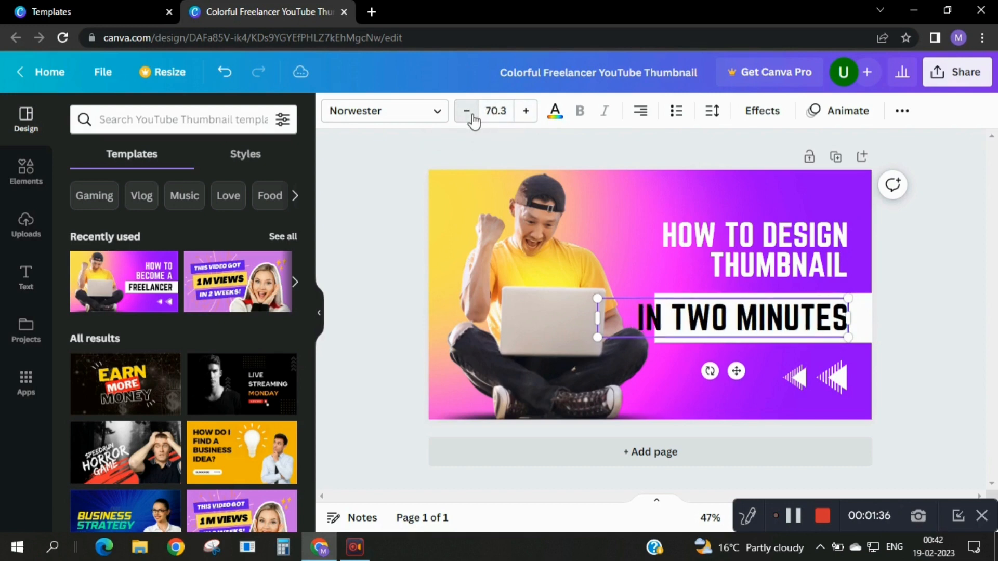
left_click(473, 120)
left_click(474, 121)
left_click(474, 120)
left_click(473, 120)
left_click(473, 120)
left_click(474, 120)
left_click(473, 120)
left_click(474, 120)
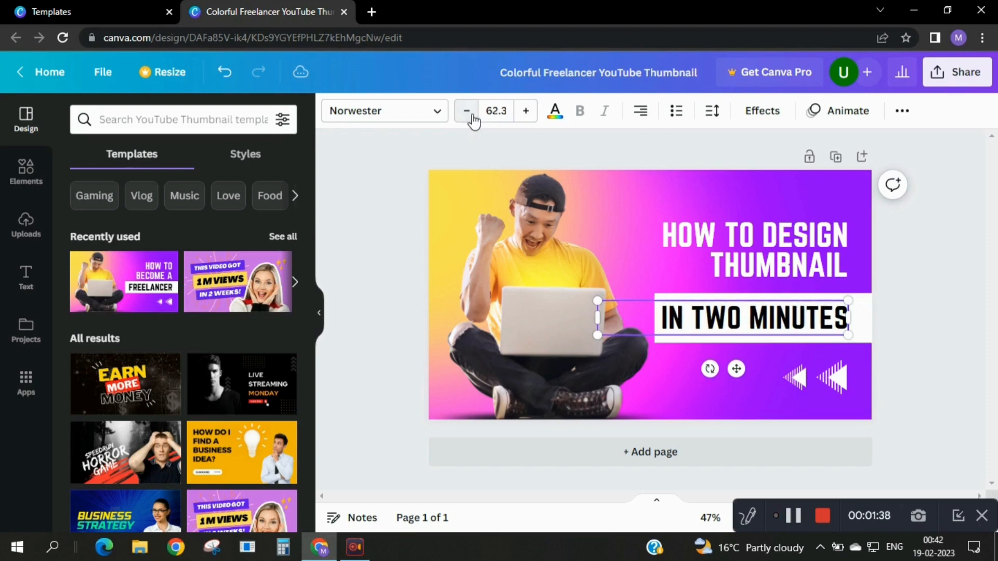
left_click(607, 225)
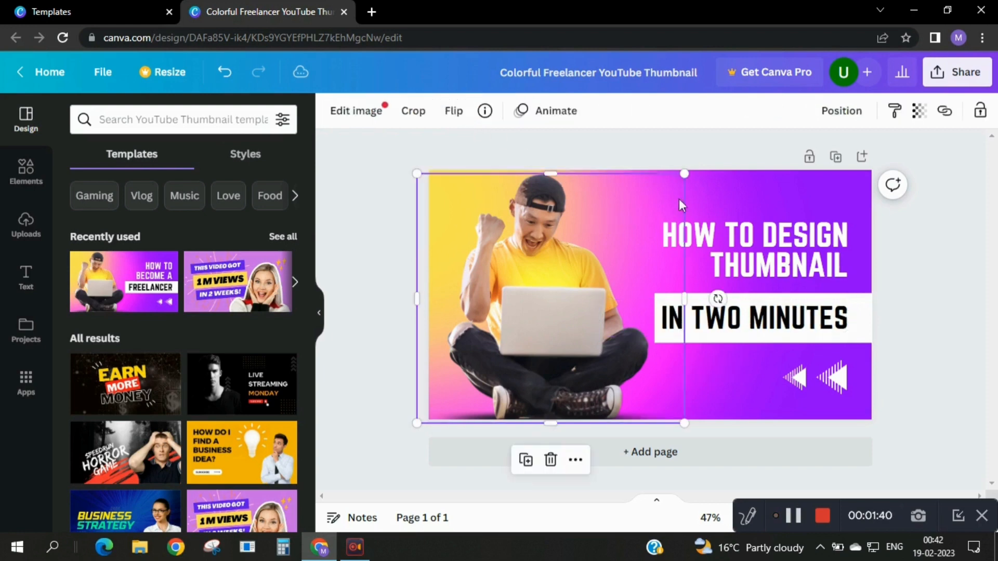
left_click(734, 201)
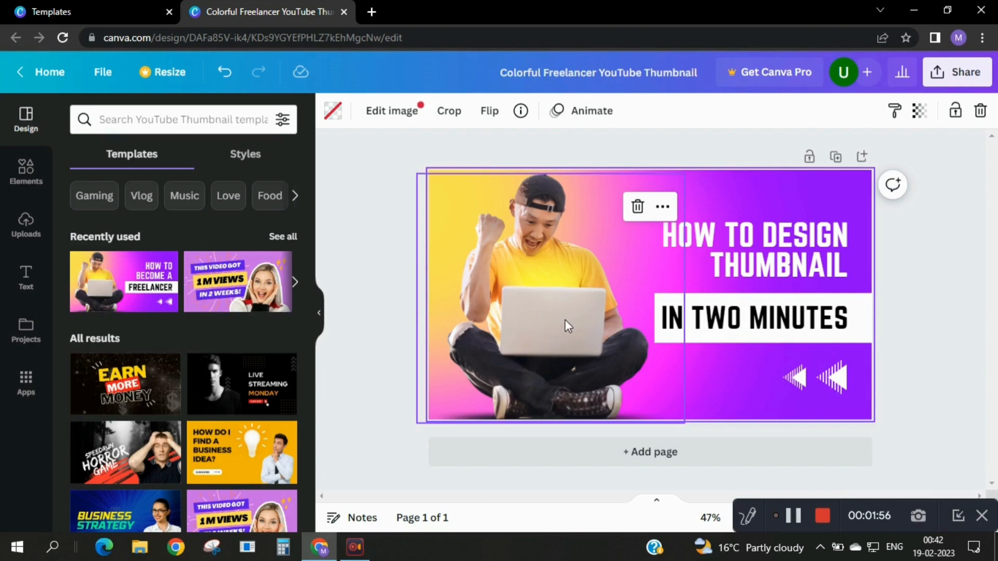
Download the finished thumbnail design as a PNG at 1,280 × 720 px.
left_click(953, 79)
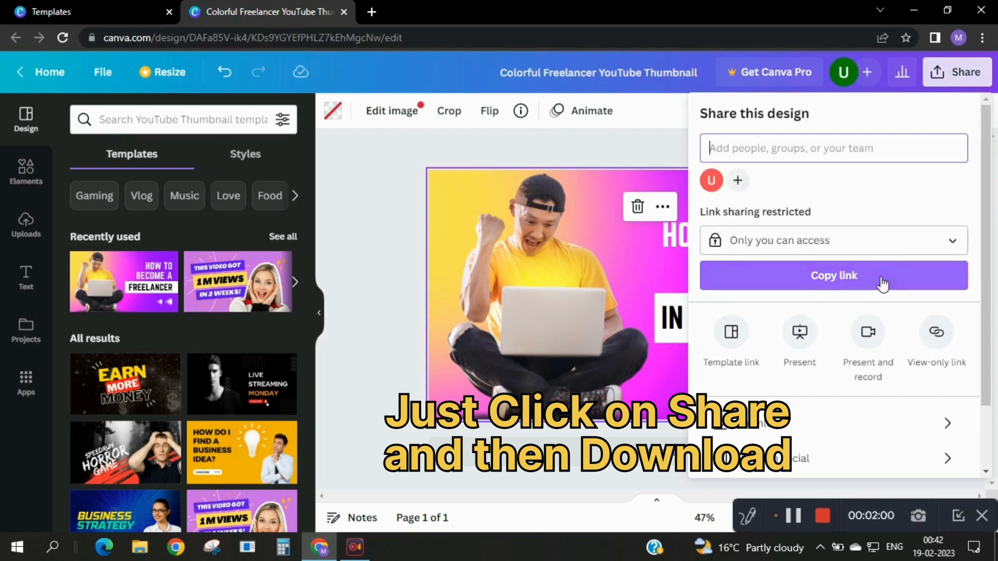
left_click(832, 424)
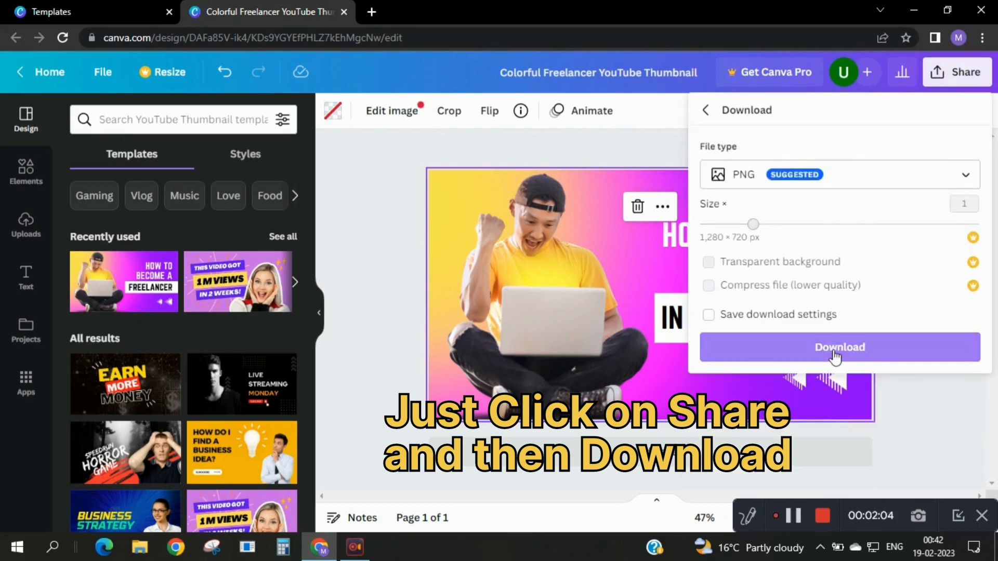
left_click(835, 353)
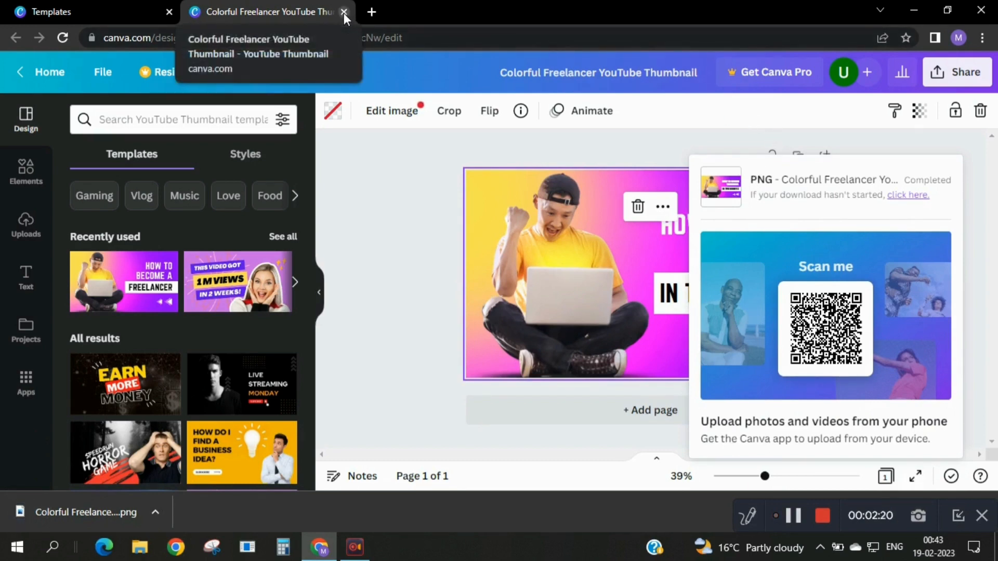
Open the downloaded PNG in the image viewer and examine the thumbnail up close and as a whole.
left_click(92, 512)
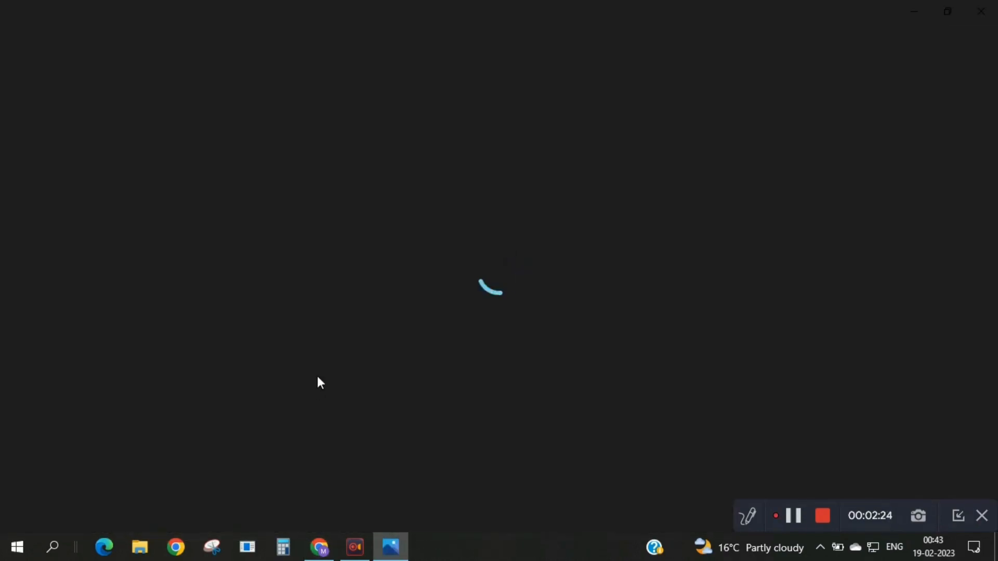
scroll(508, 349, "up", 4)
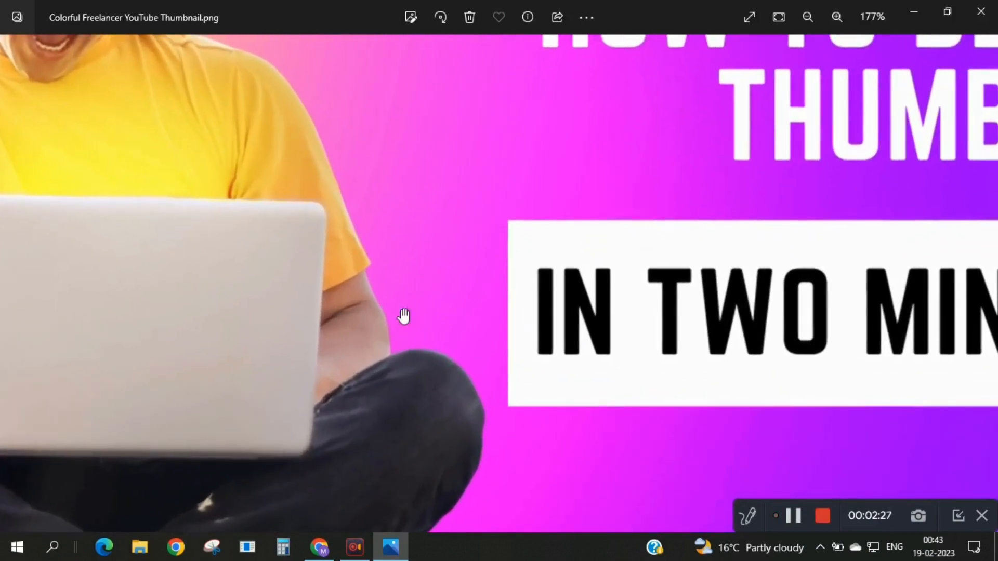
left_click_drag(404, 315, 113, 306)
scroll(526, 180, "down", 4)
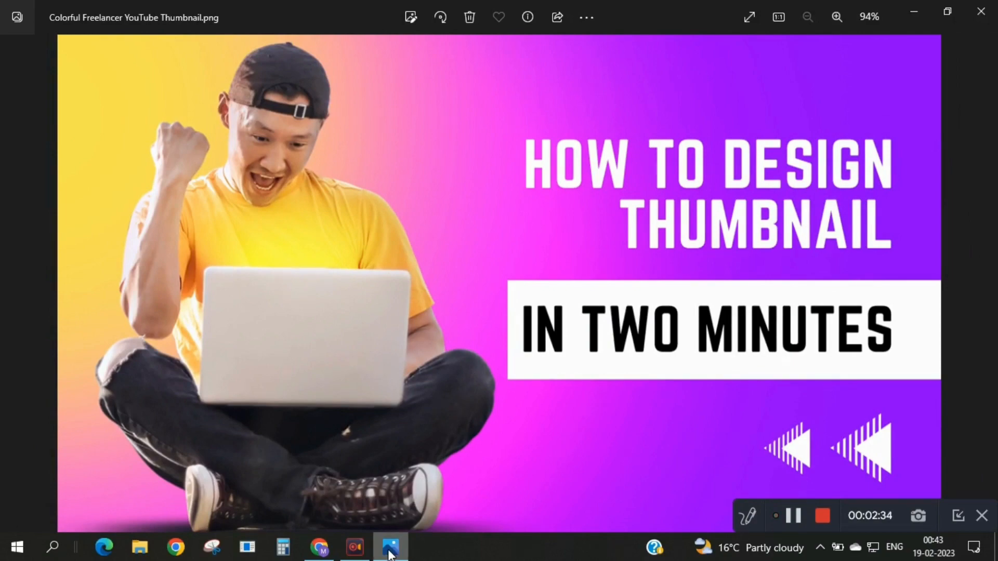
Return from the image viewer to the browser, close the finished design and its template preview to get back to the template results.
mouse_move(391, 546)
left_click(459, 413)
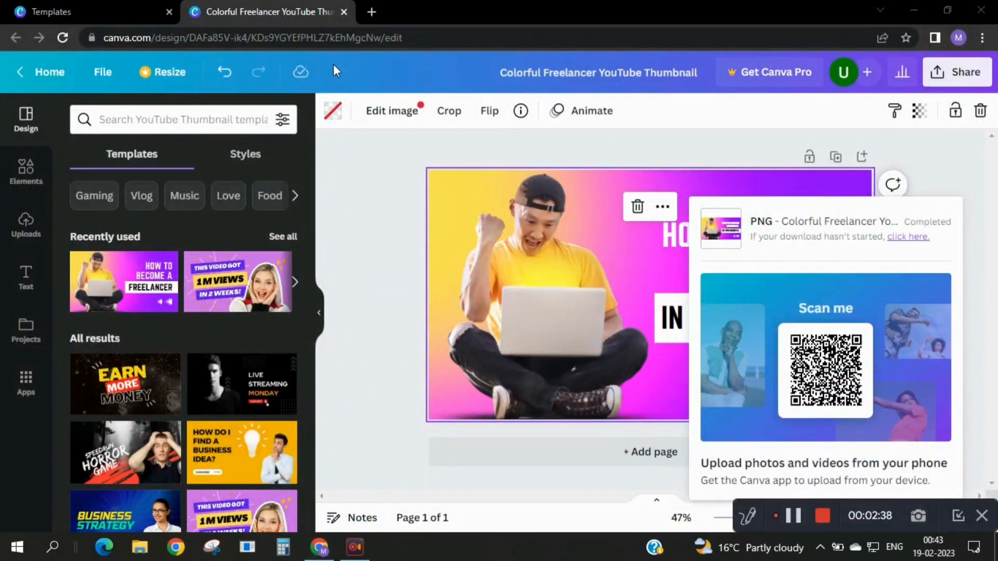
left_click(344, 11)
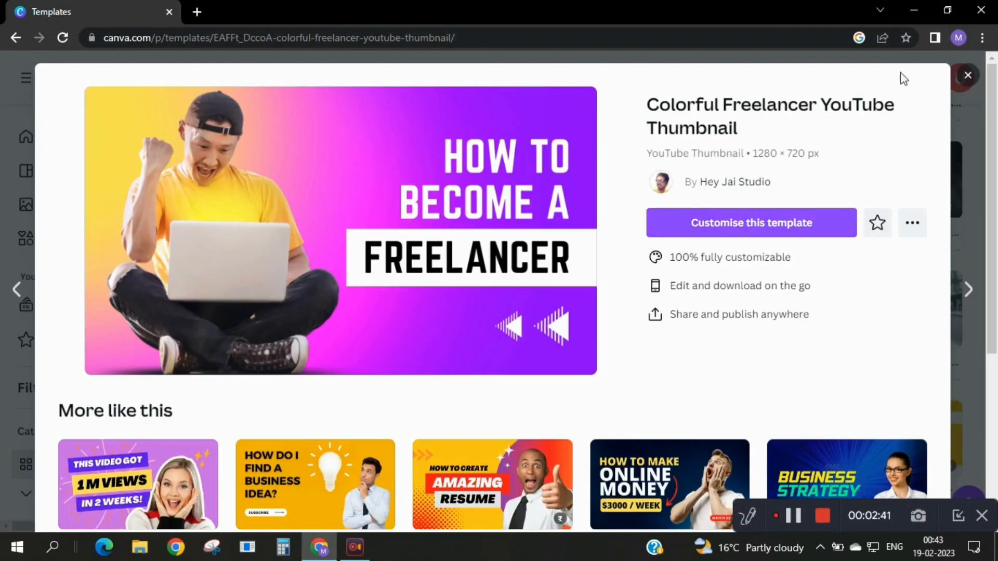
left_click(967, 82)
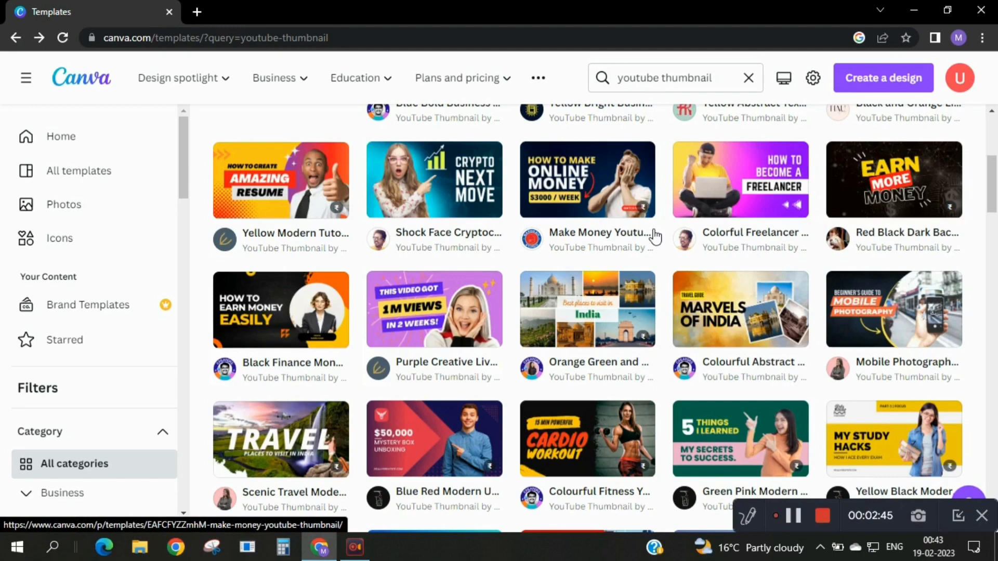
Browse the YouTube thumbnail template results and examine the range of designs and their paid or Pro markings.
scroll(653, 237, "down", 1)
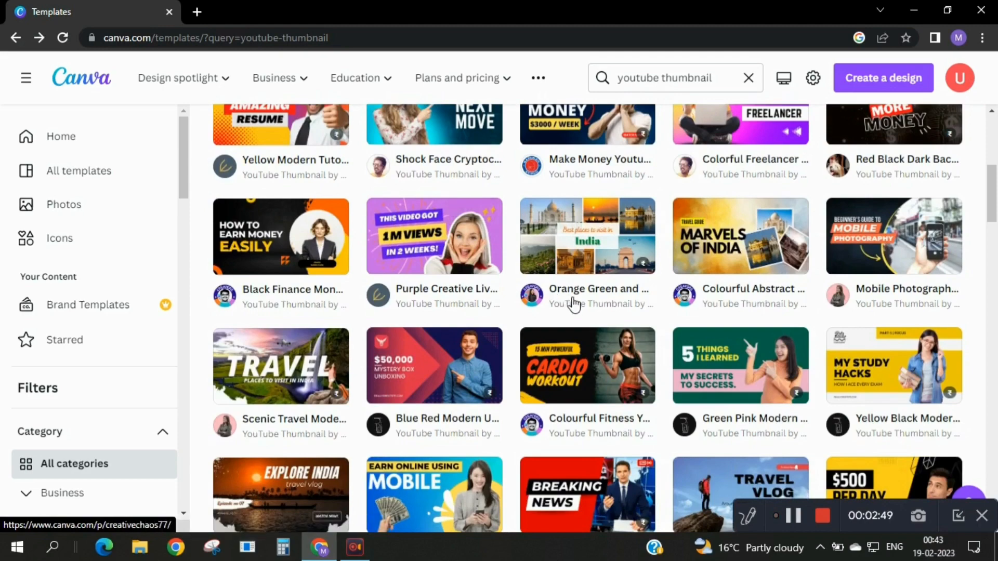
scroll(574, 305, "down", 1)
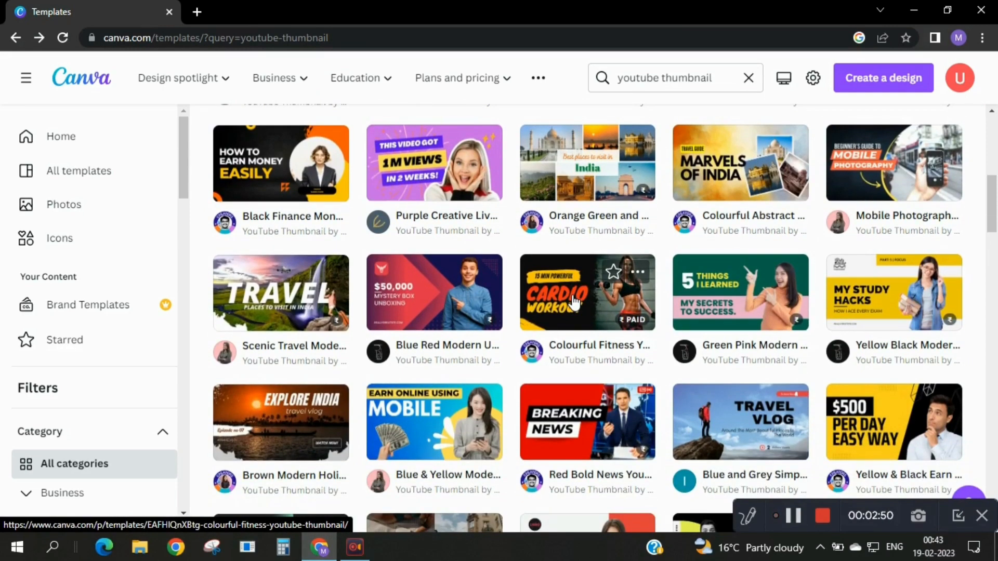
scroll(574, 302, "down", 3)
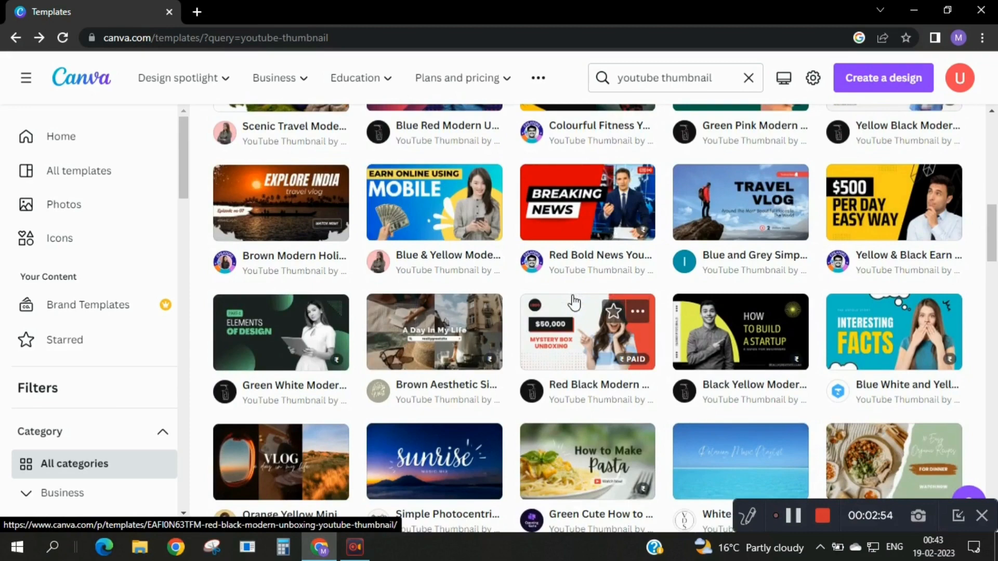
scroll(574, 303, "down", 1)
scroll(574, 302, "down", 1)
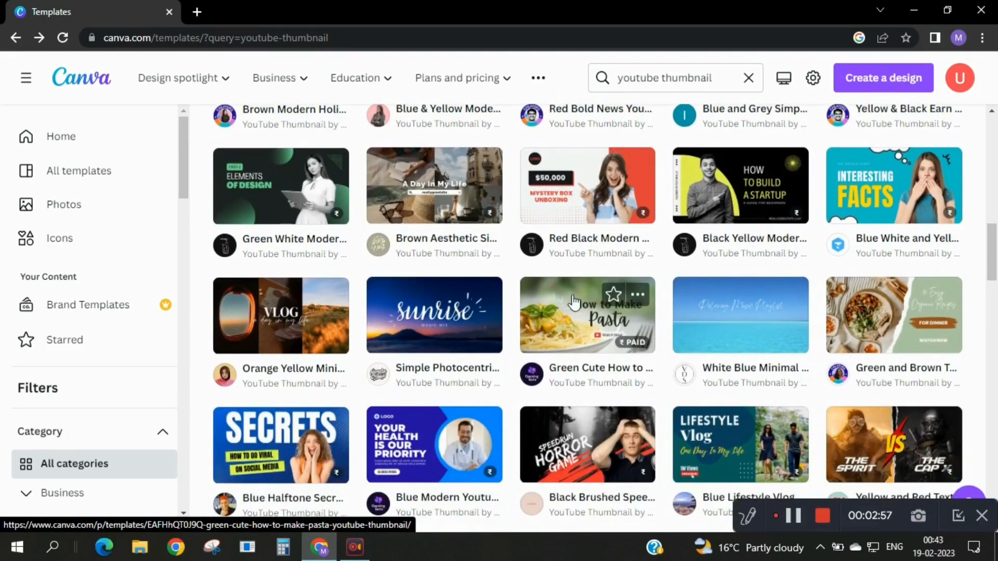
scroll(574, 303, "down", 2)
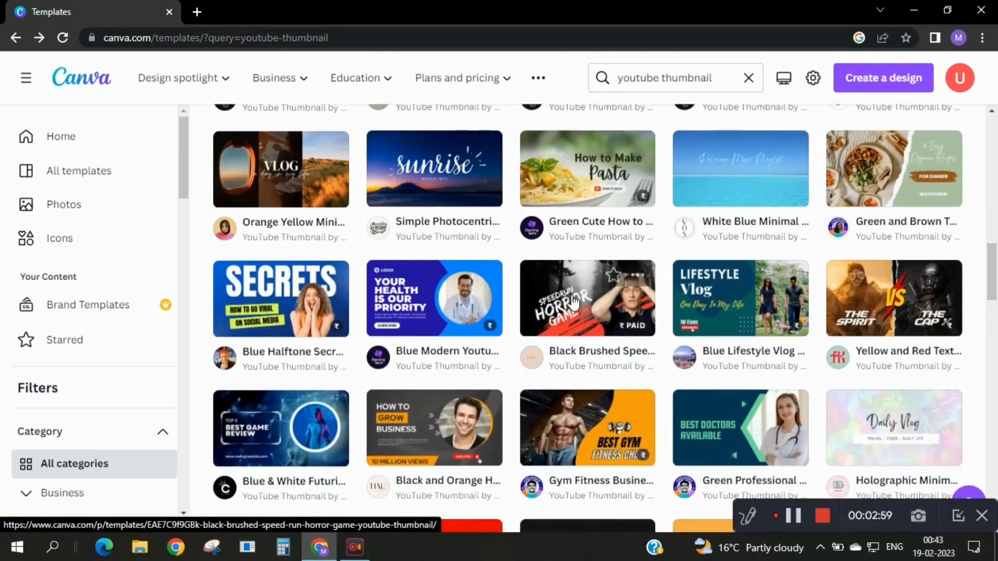
scroll(573, 303, "down", 6)
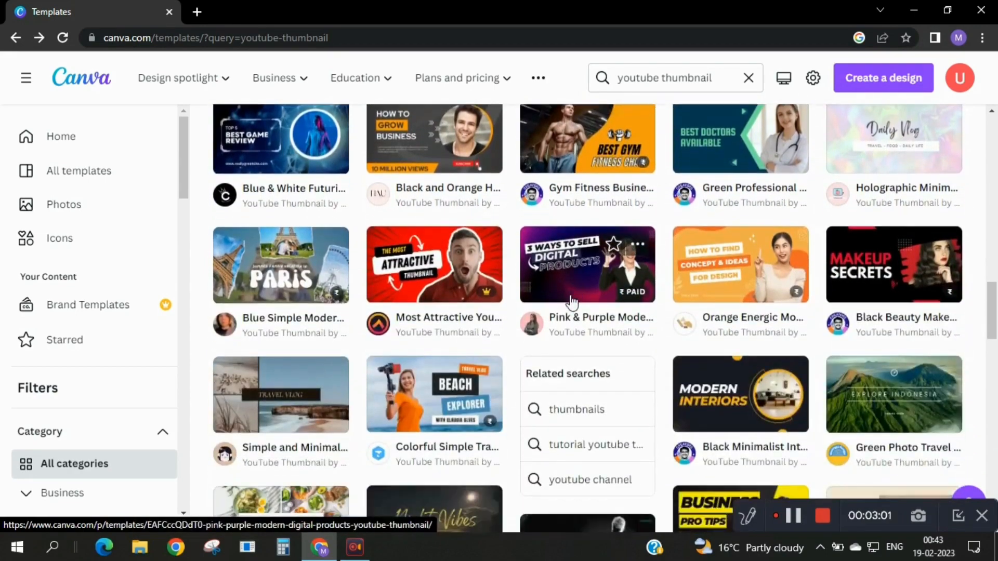
scroll(572, 303, "down", 10)
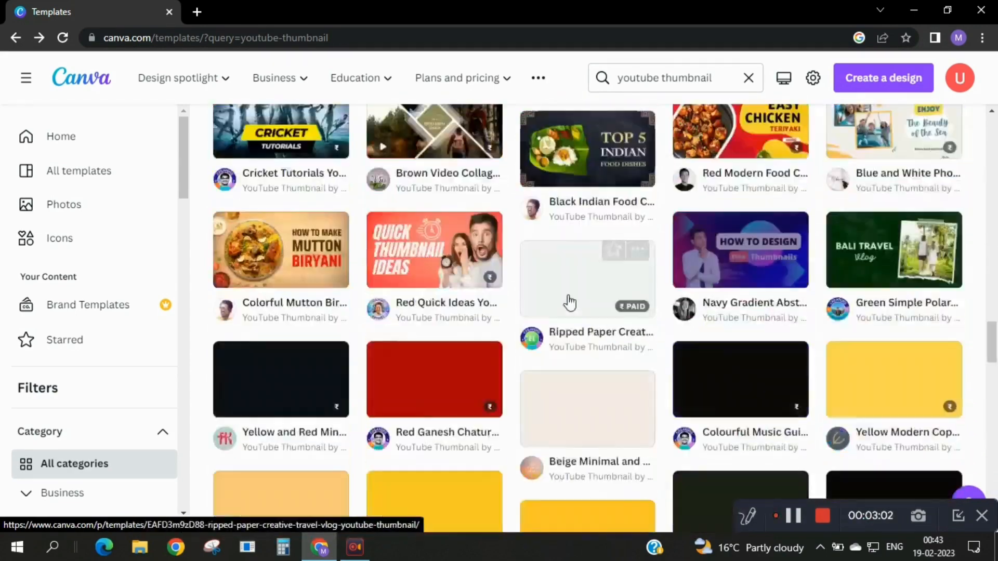
scroll(570, 301, "down", 10)
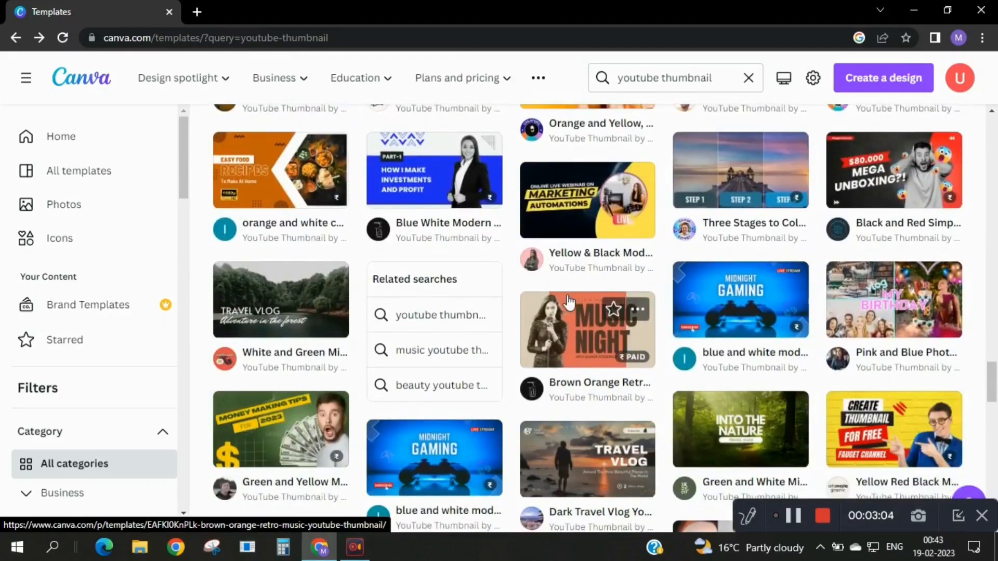
scroll(566, 295, "down", 5)
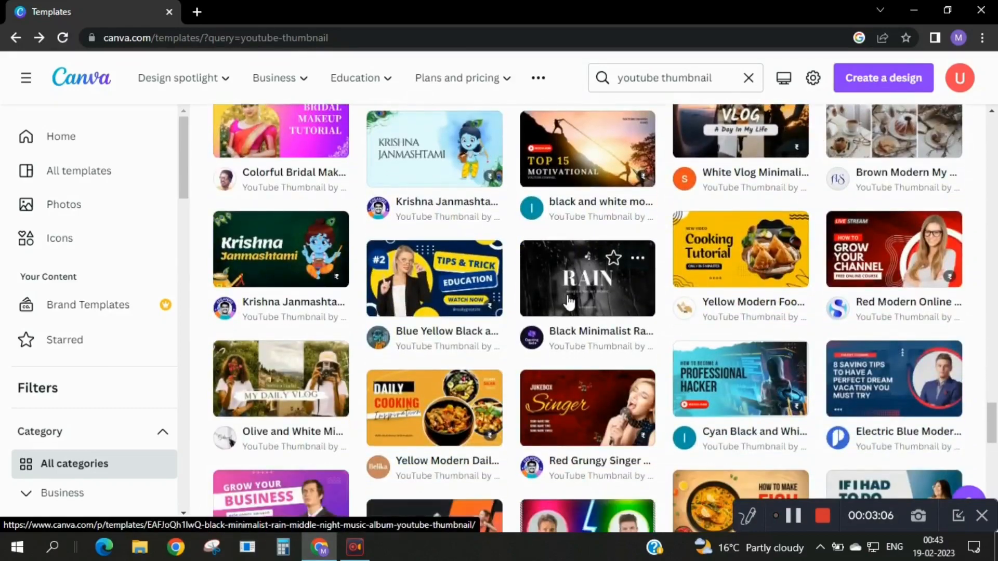
scroll(568, 301, "up", 15)
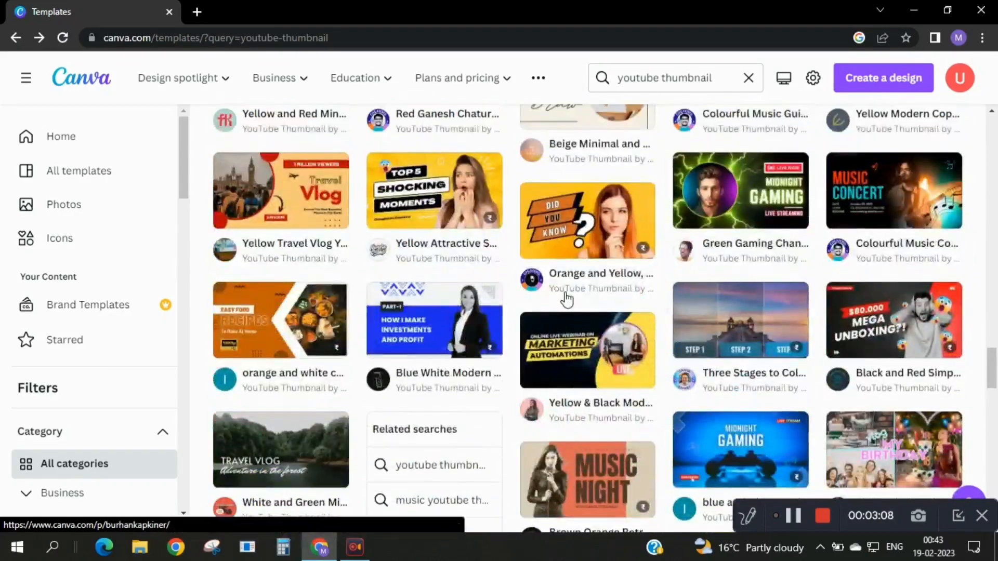
scroll(568, 297, "up", 12)
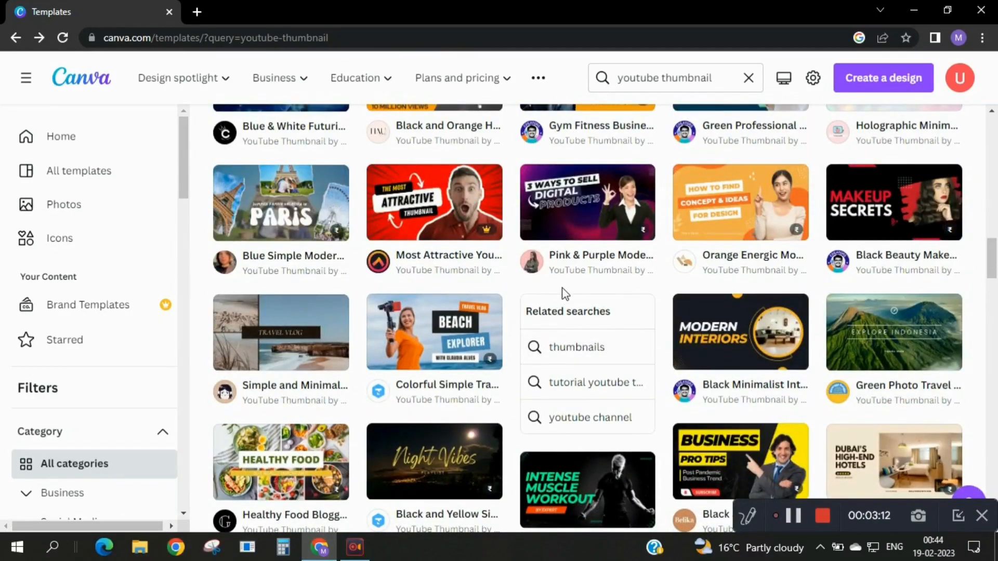
scroll(555, 290, "down", 7)
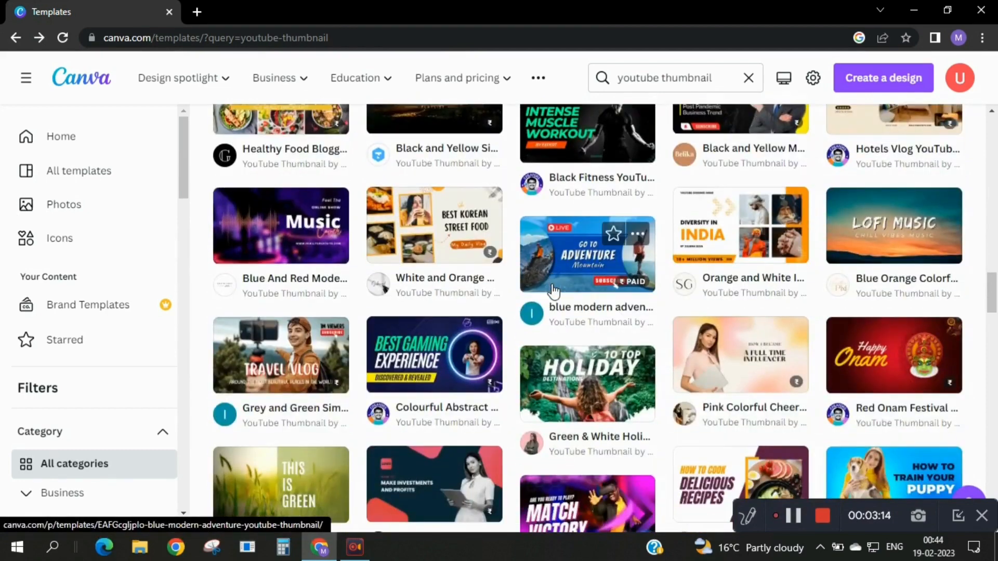
scroll(552, 291, "down", 1)
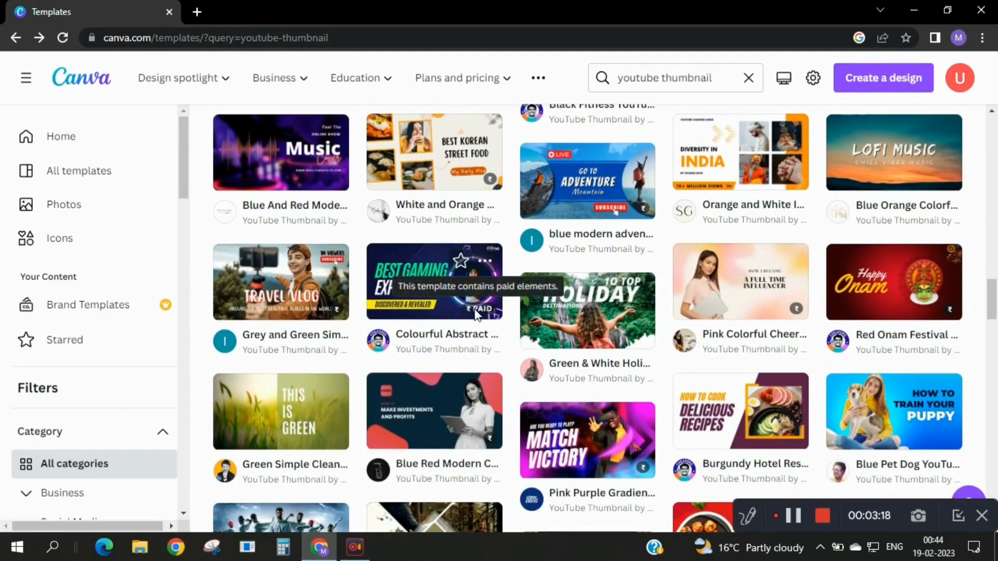
scroll(475, 312, "up", 6)
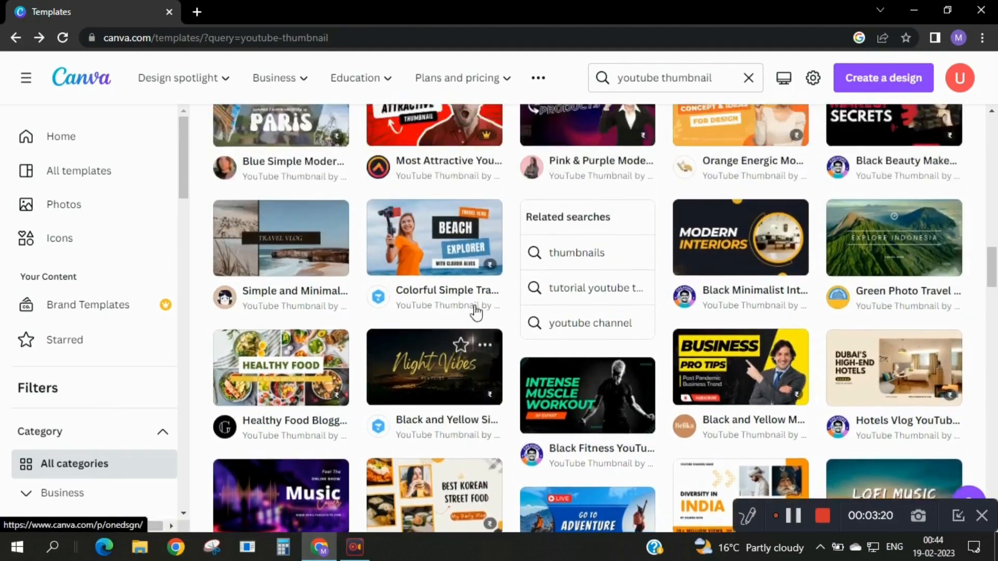
scroll(475, 311, "up", 3)
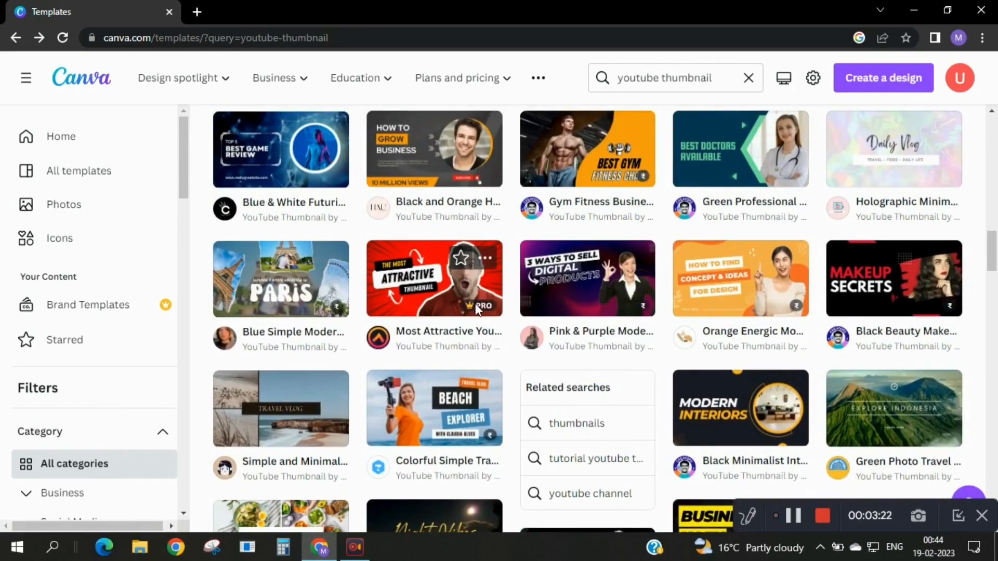
scroll(478, 309, "up", 3)
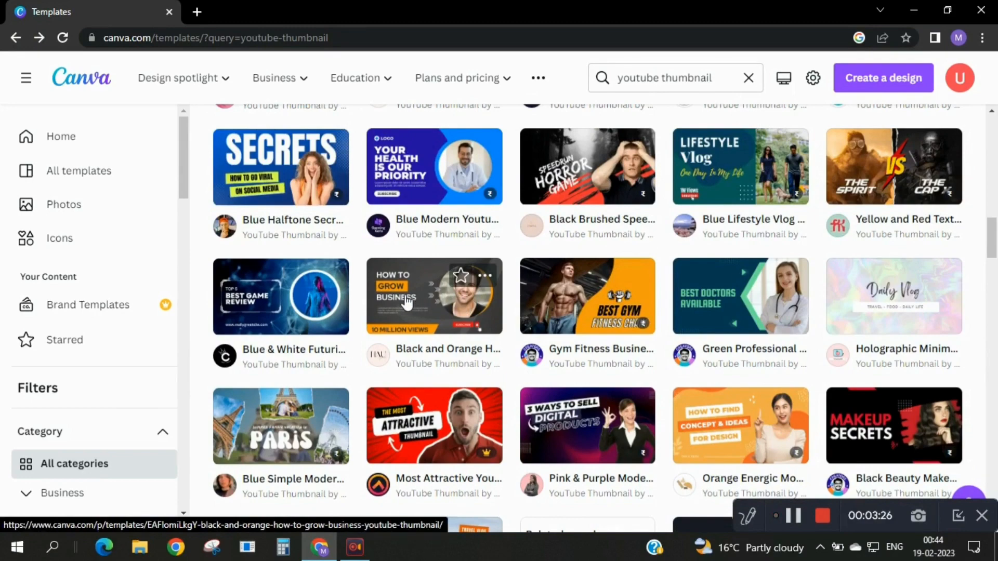
scroll(405, 301, "up", 1)
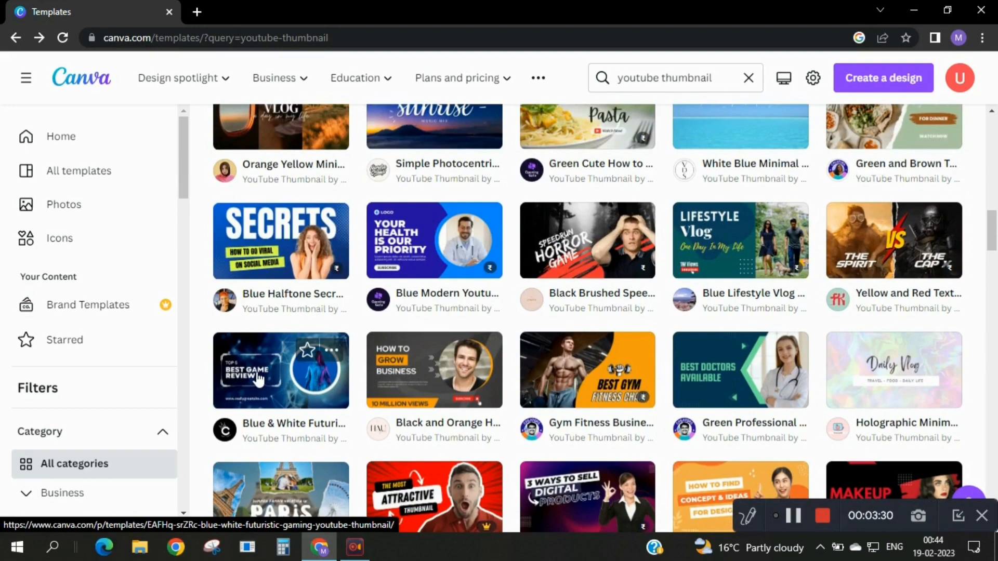
scroll(258, 378, "up", 6)
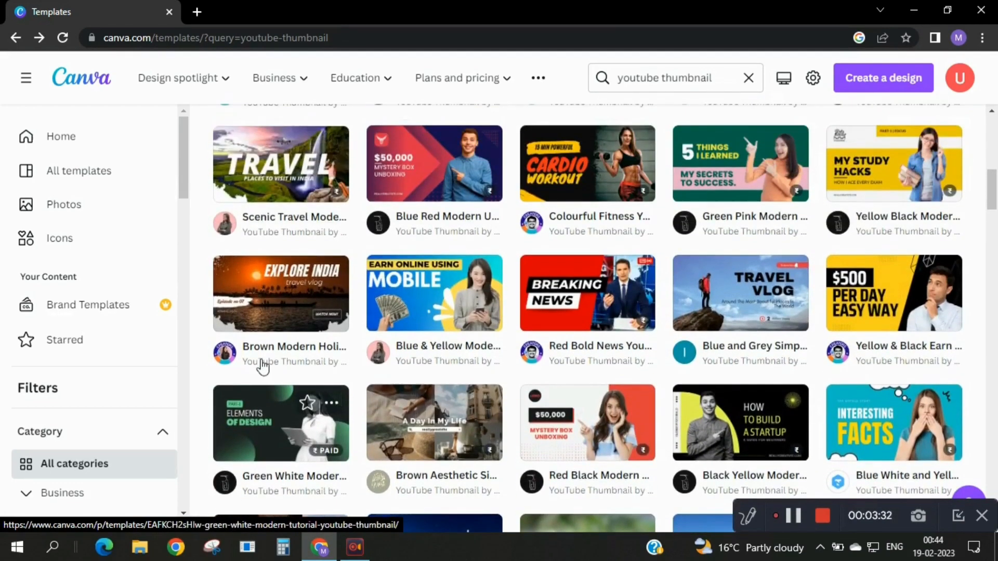
Open the Brown Modern Holiday Destination Traveling YouTube Thumbnail template for customising.
left_click(288, 285)
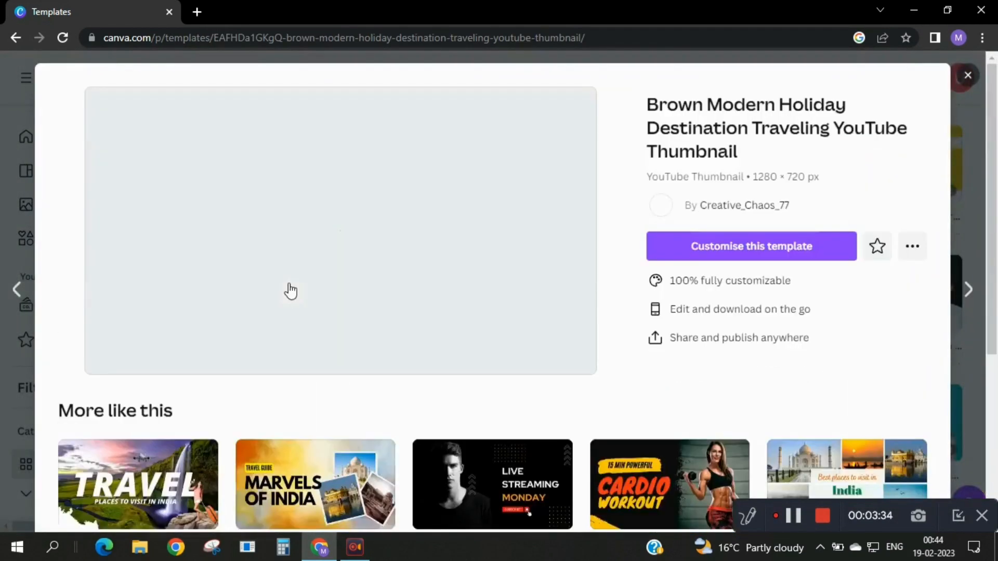
left_click(734, 248)
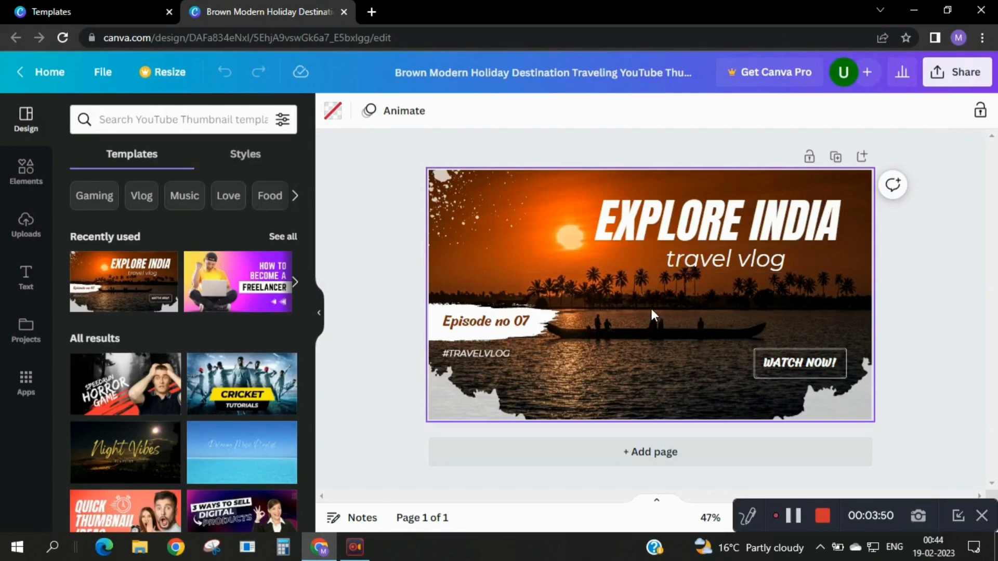
Search the design elements for "youtube logo".
left_click(26, 280)
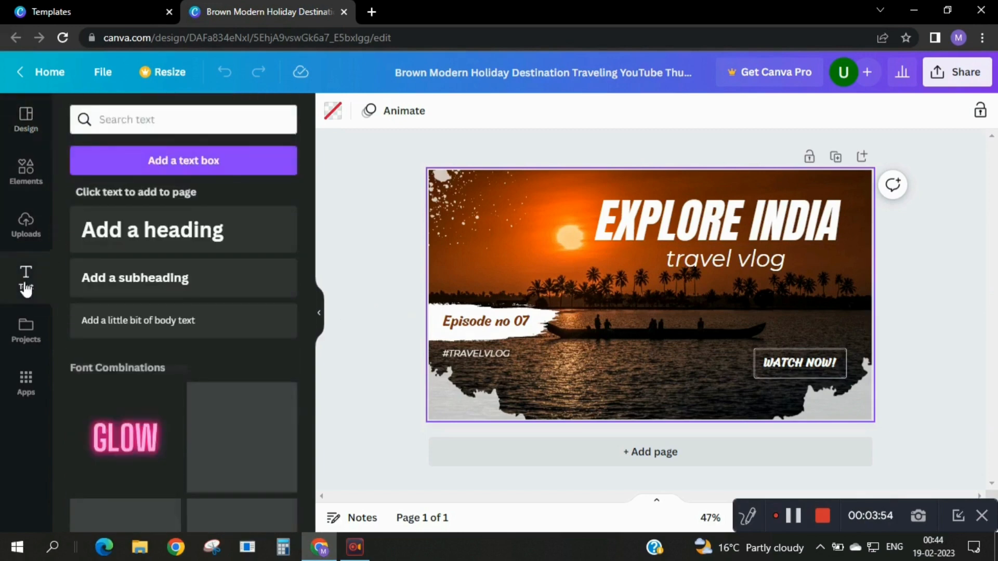
left_click(27, 180)
left_click(146, 124)
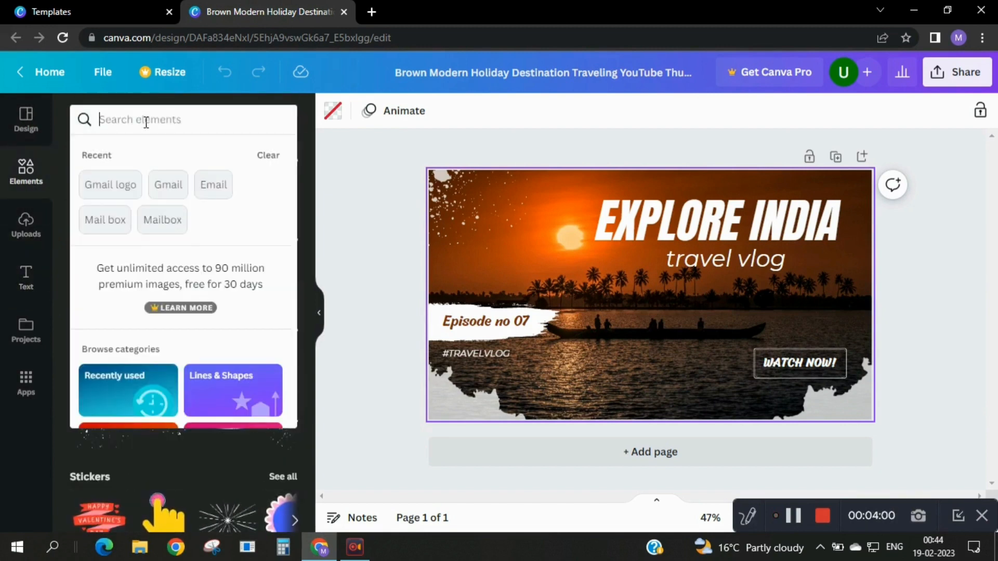
type("I")
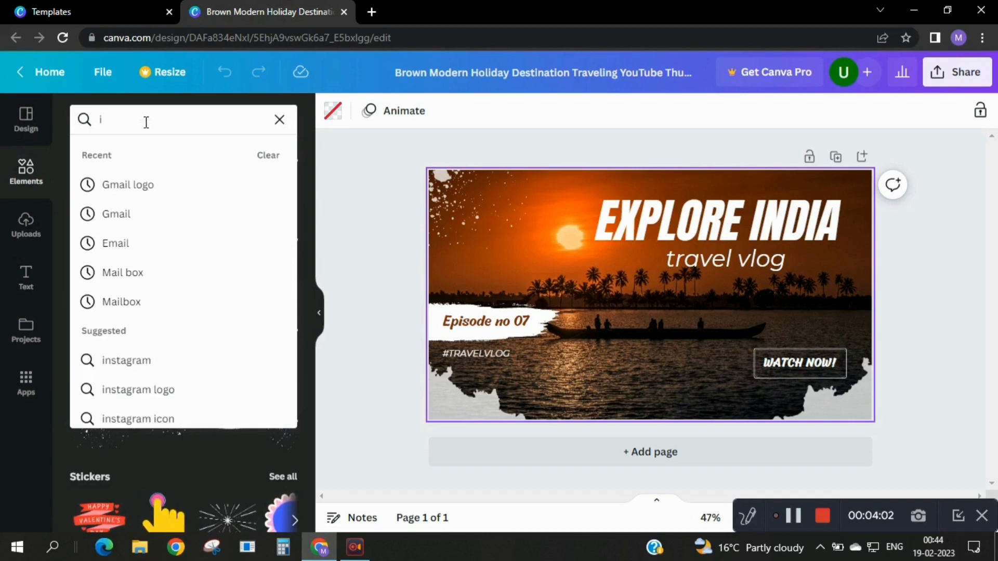
key("BackSpace")
type("you")
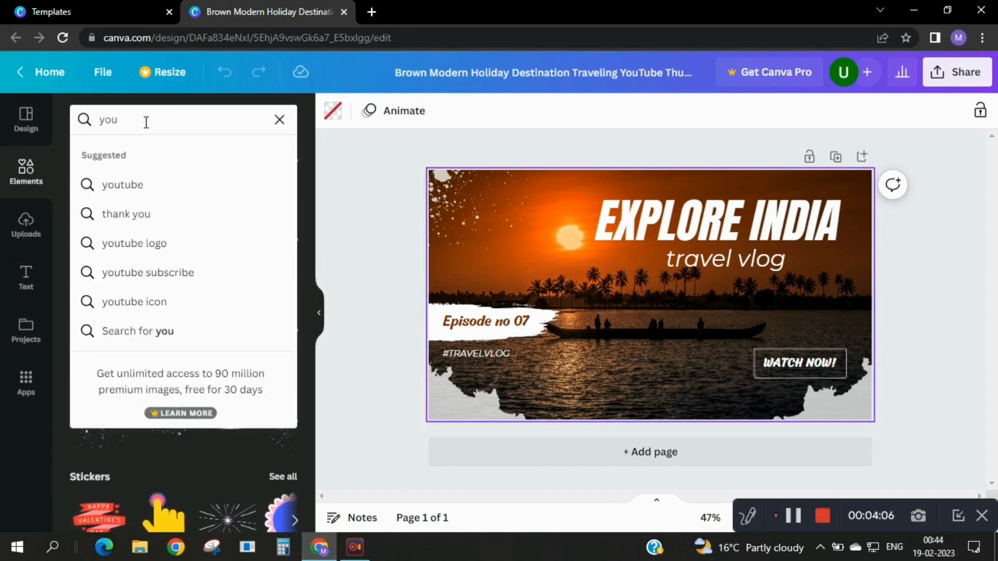
left_click(173, 251)
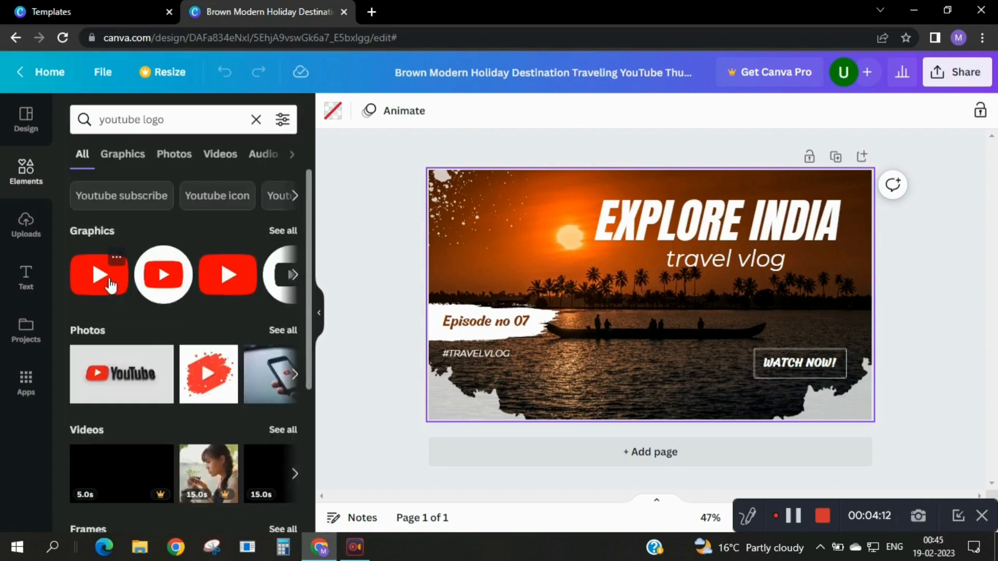
Add the first red YouTube logo graphic, shrink it to a small icon and place it near the thumbnail's lower edge, below #TRAVELVLOG.
left_click(110, 285)
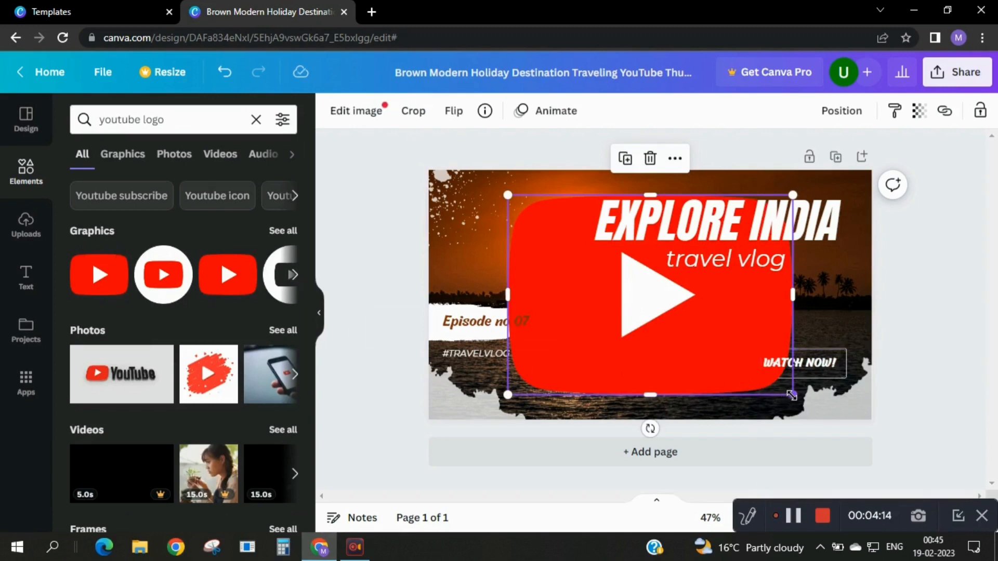
left_click_drag(791, 395, 516, 244)
left_click_drag(523, 208, 541, 399)
left_click(588, 328)
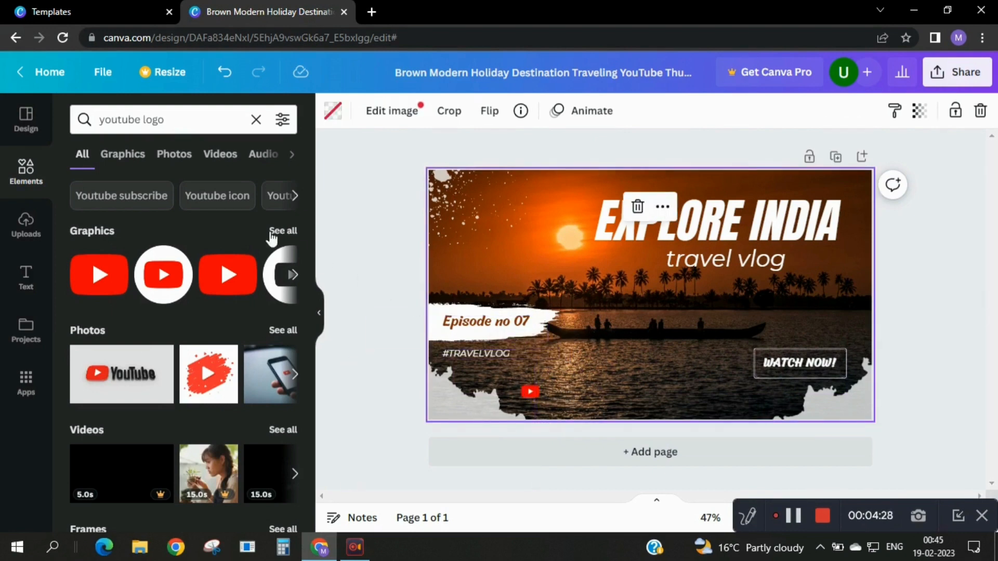
Duplicate the "#TRAVELVLOG" text and place the copy directly to the right of the small YouTube logo.
left_click(481, 352)
left_click(477, 314)
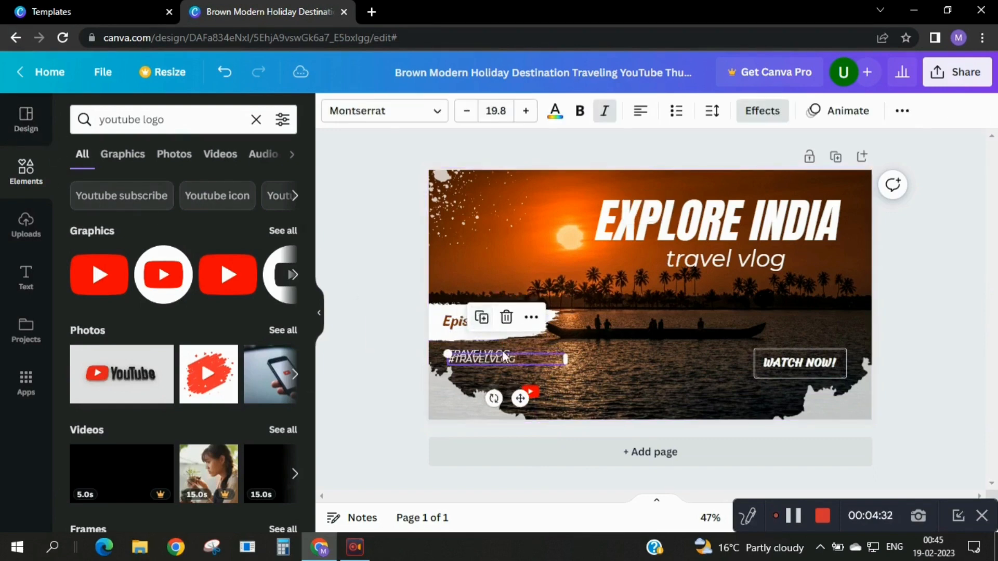
left_click_drag(499, 359, 601, 390)
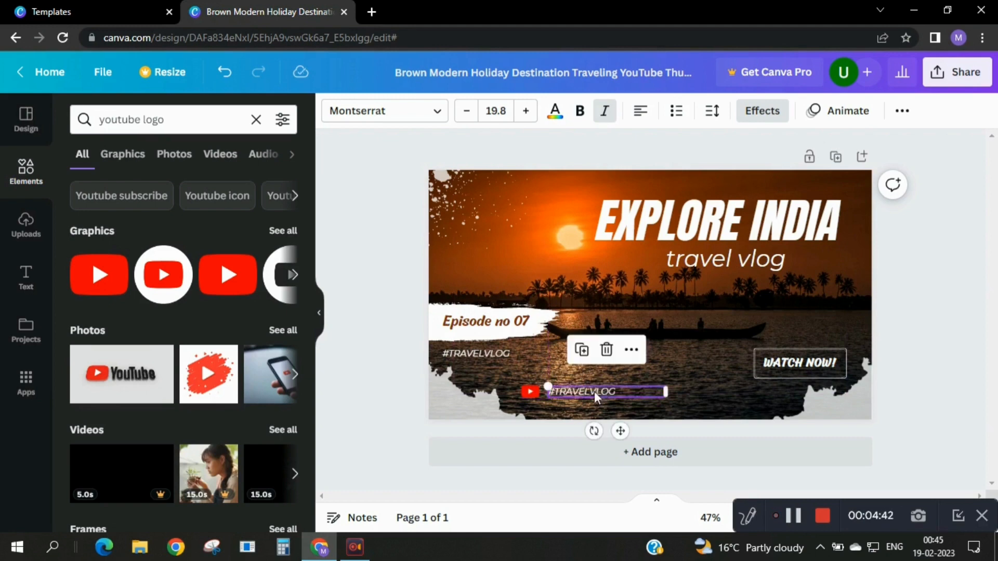
double_click(594, 391)
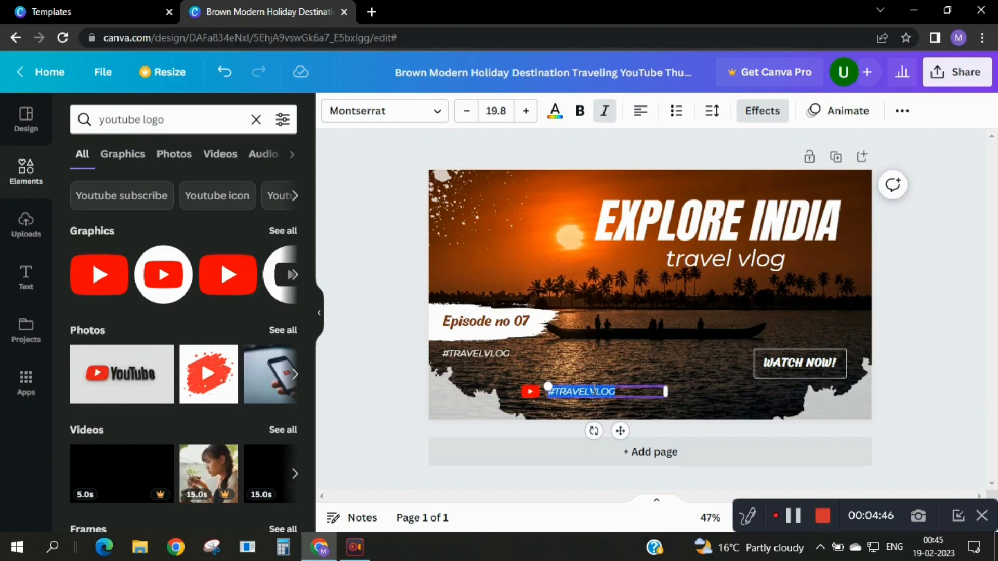
key("BackSpace")
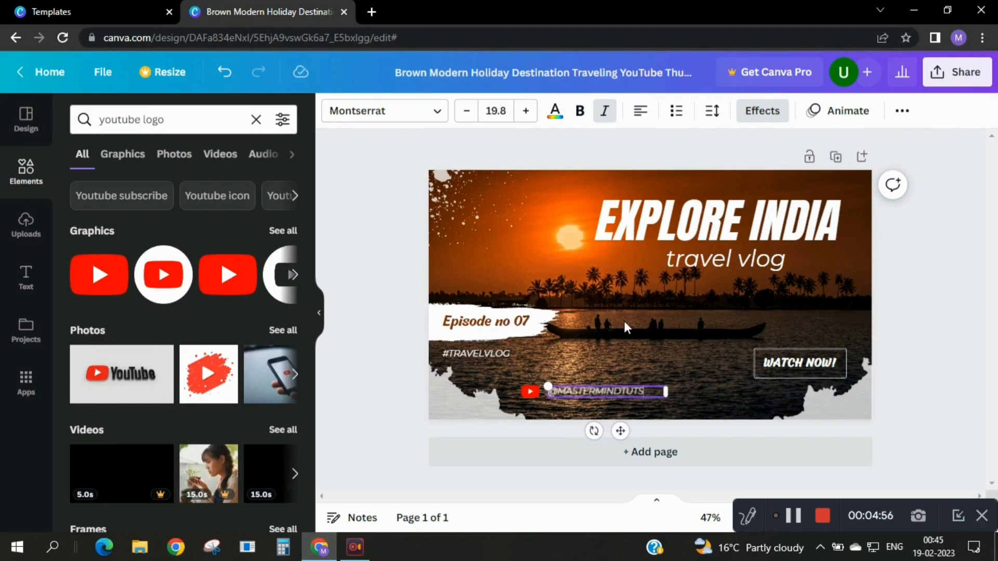
left_click(609, 317)
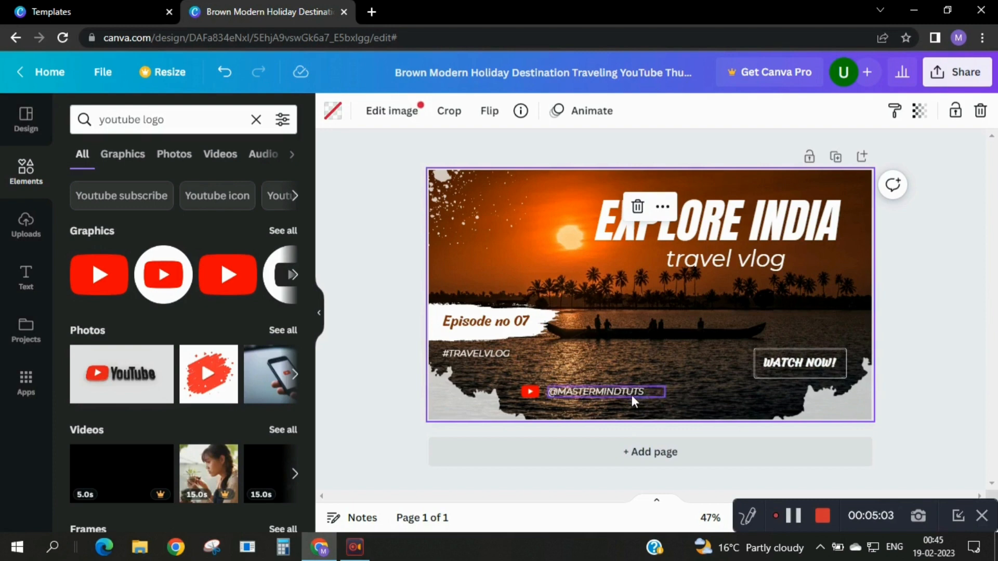
Look through the YouTube logo search results and the further graphics offered for the thumbnail.
scroll(213, 319, "down", 5)
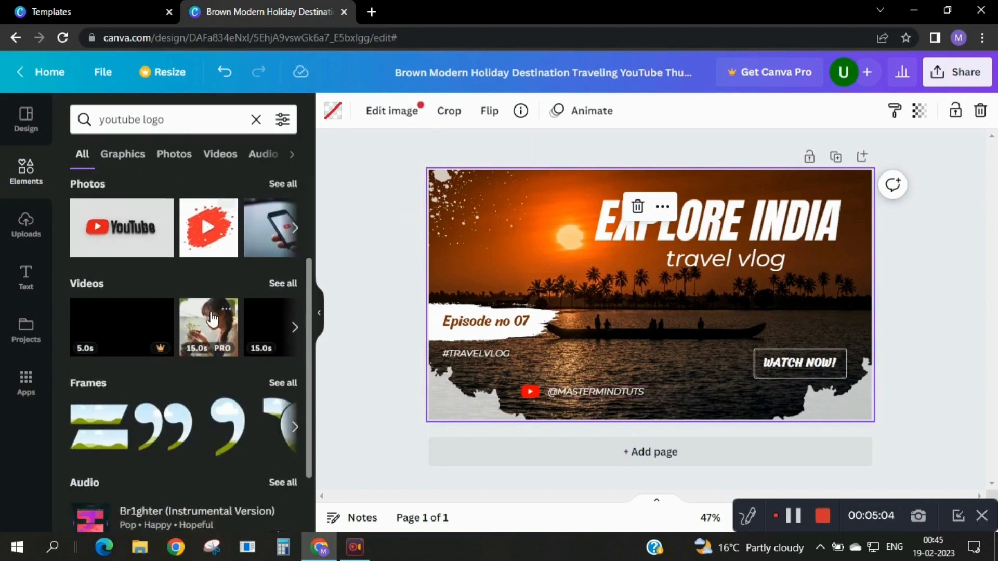
scroll(210, 321, "up", 5)
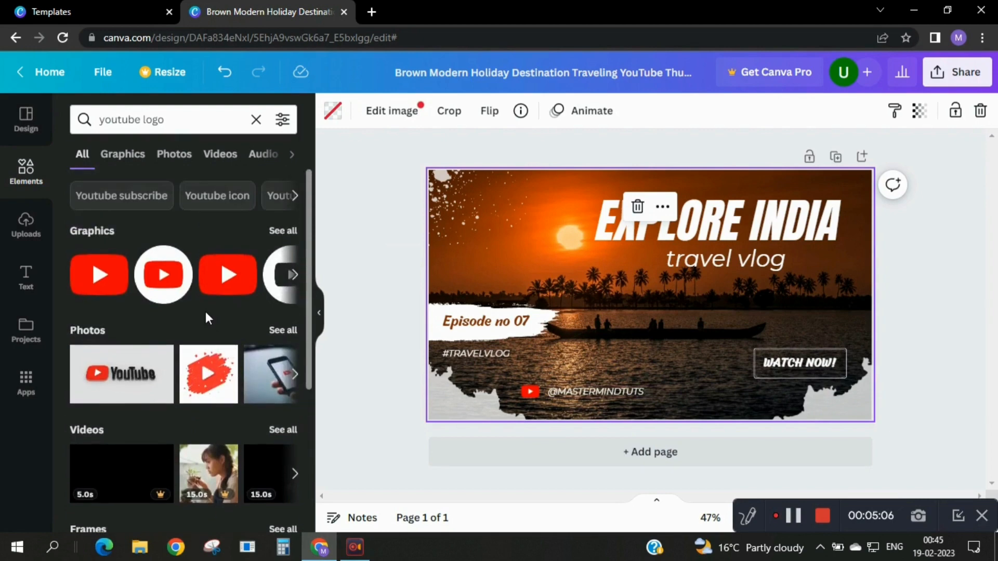
left_click(294, 275)
left_click(293, 275)
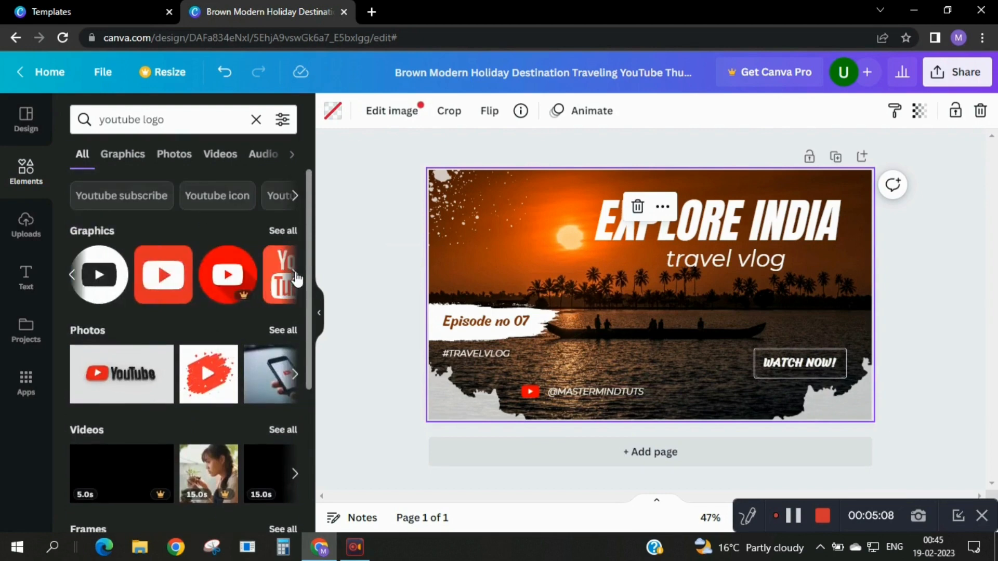
left_click(294, 275)
left_click(293, 275)
left_click(294, 275)
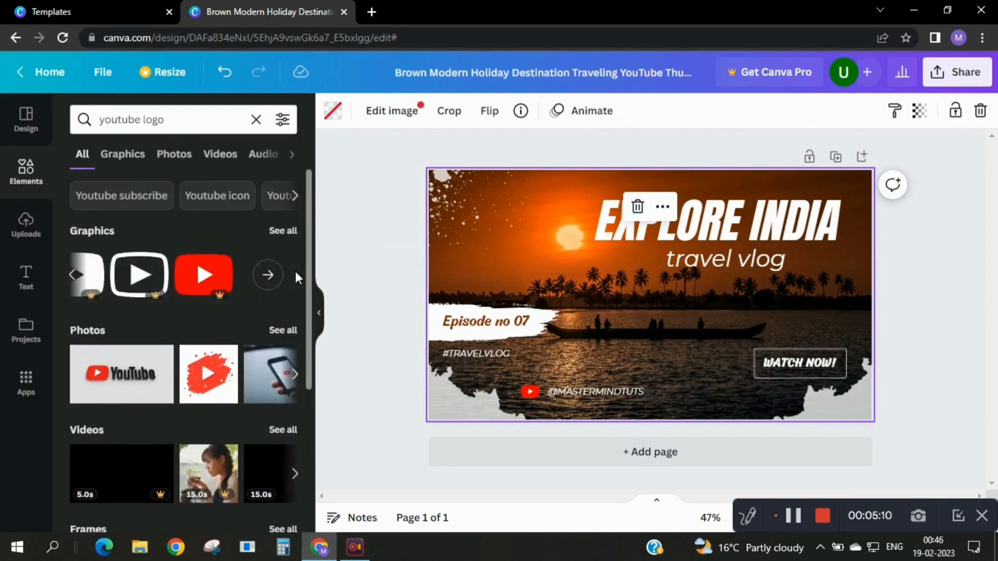
left_click(231, 207)
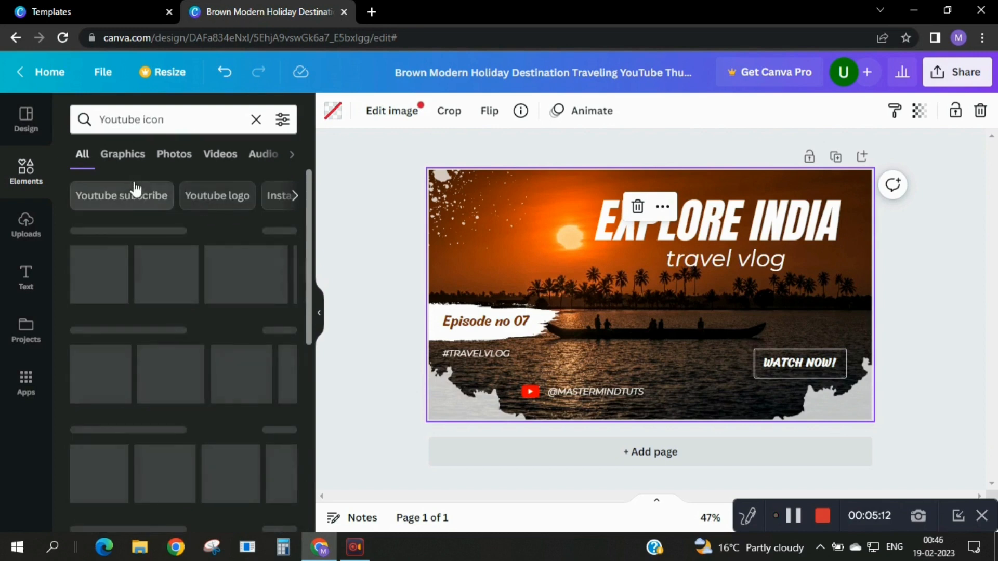
left_click(125, 197)
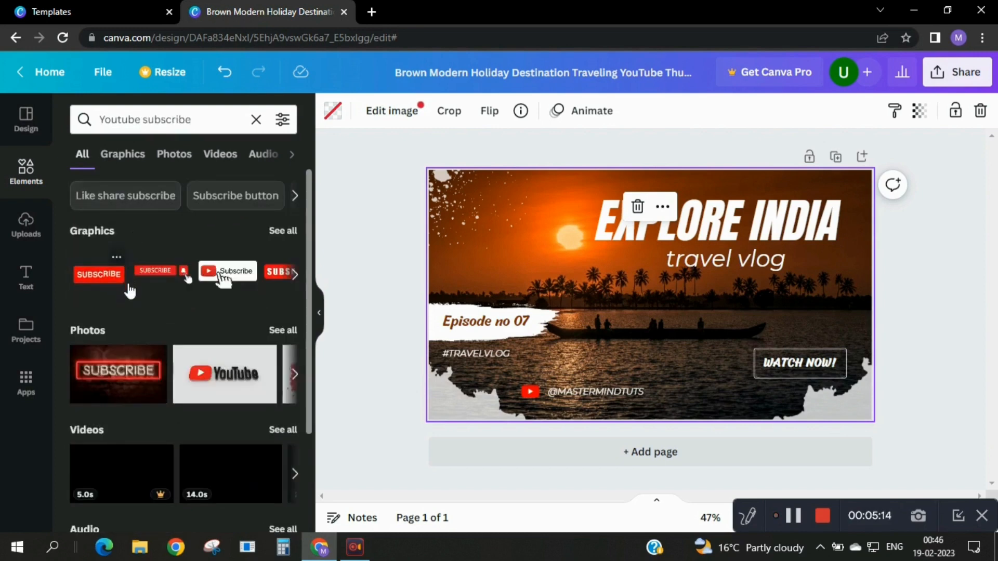
left_click(161, 275)
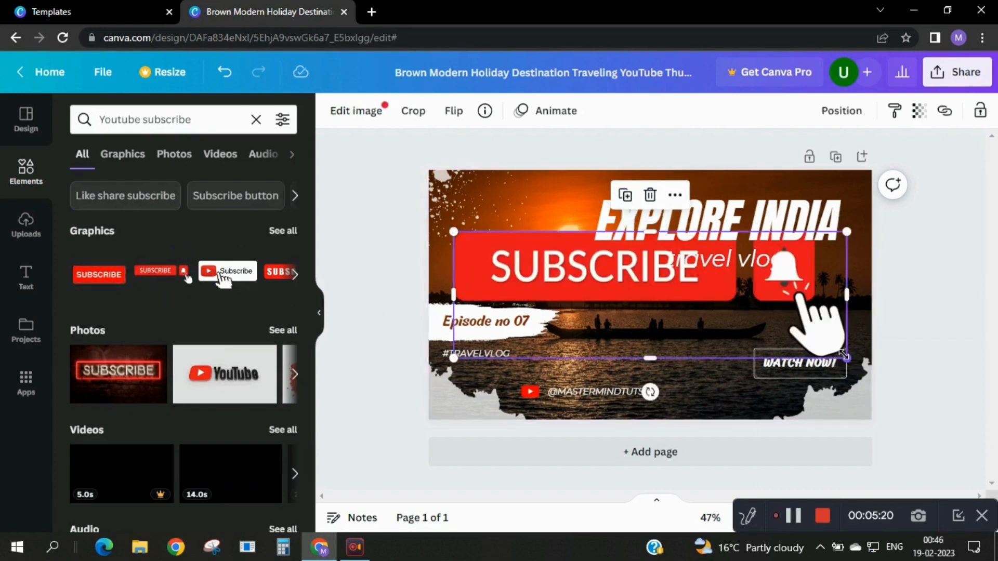
left_click_drag(846, 357, 714, 393)
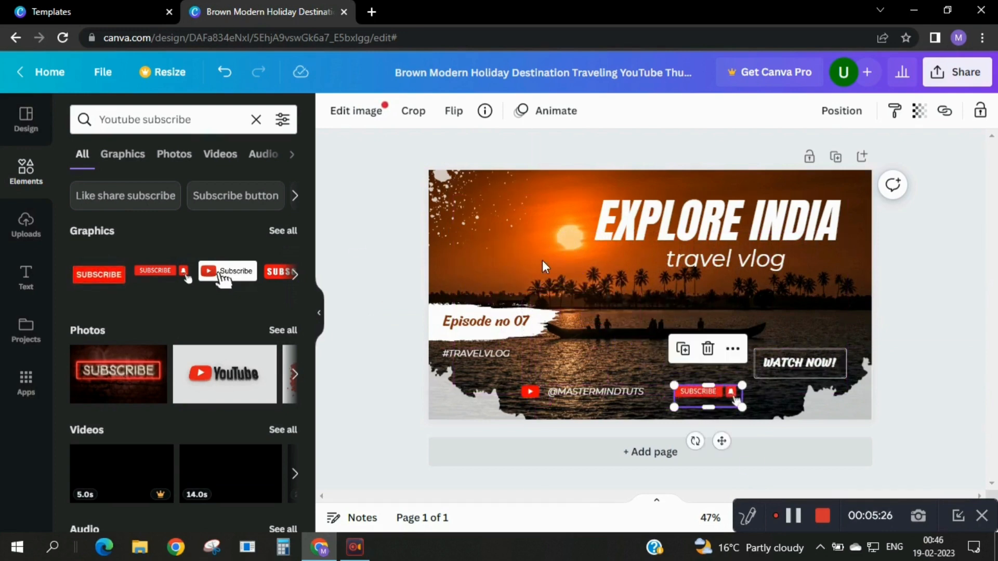
left_click(540, 266)
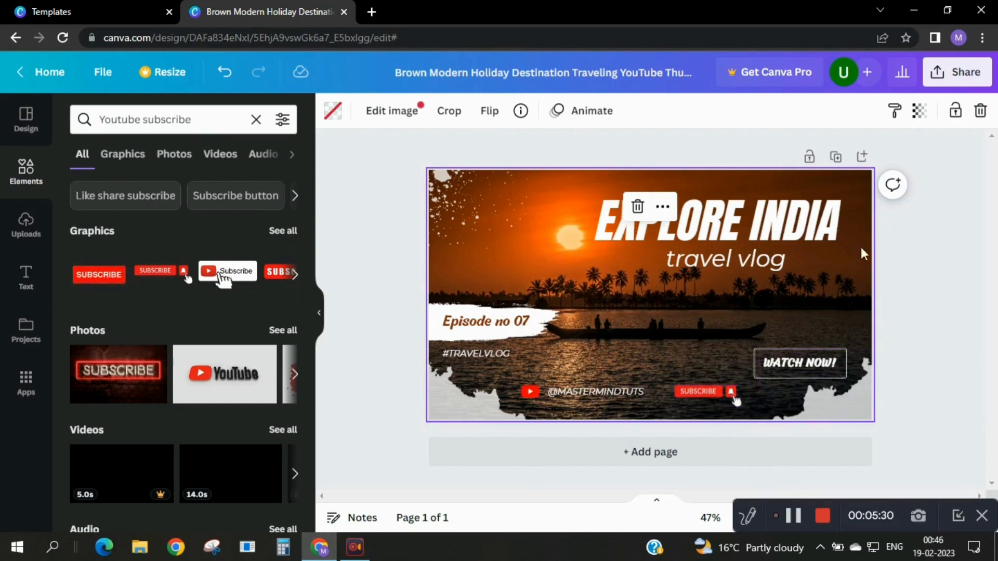
Change the episode label on the white brush stroke to "Episode no 01".
left_click(517, 235)
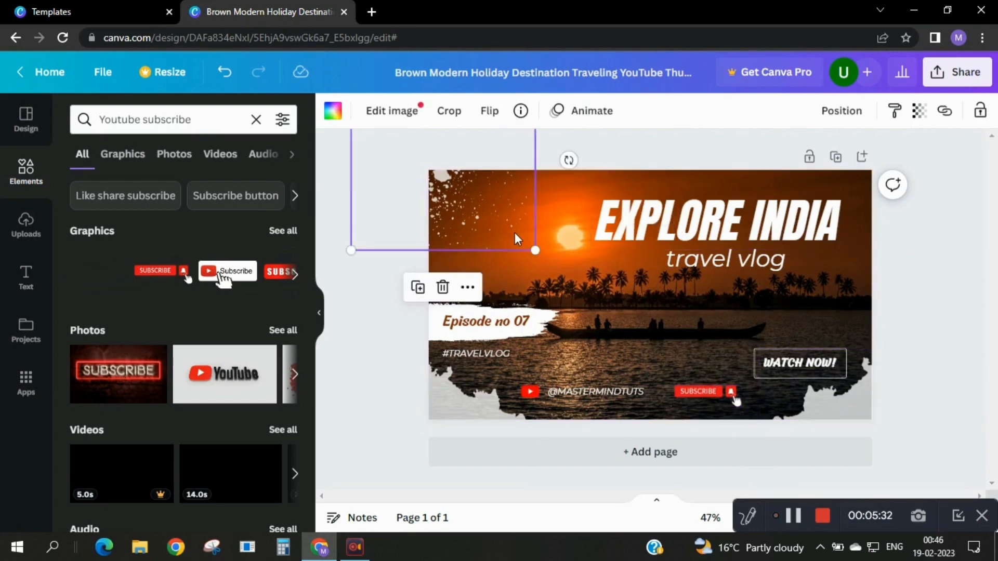
left_click(502, 327)
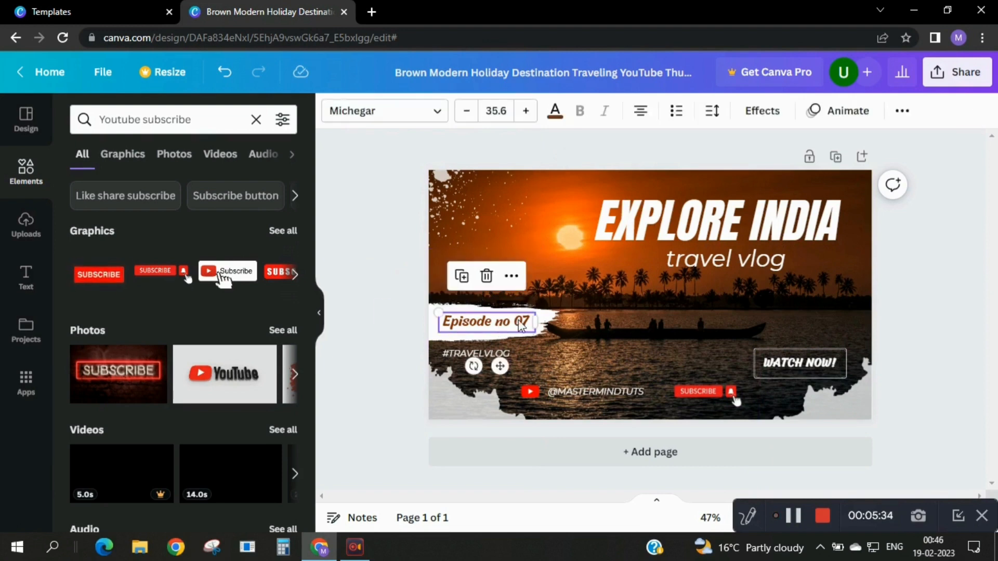
left_click(525, 325)
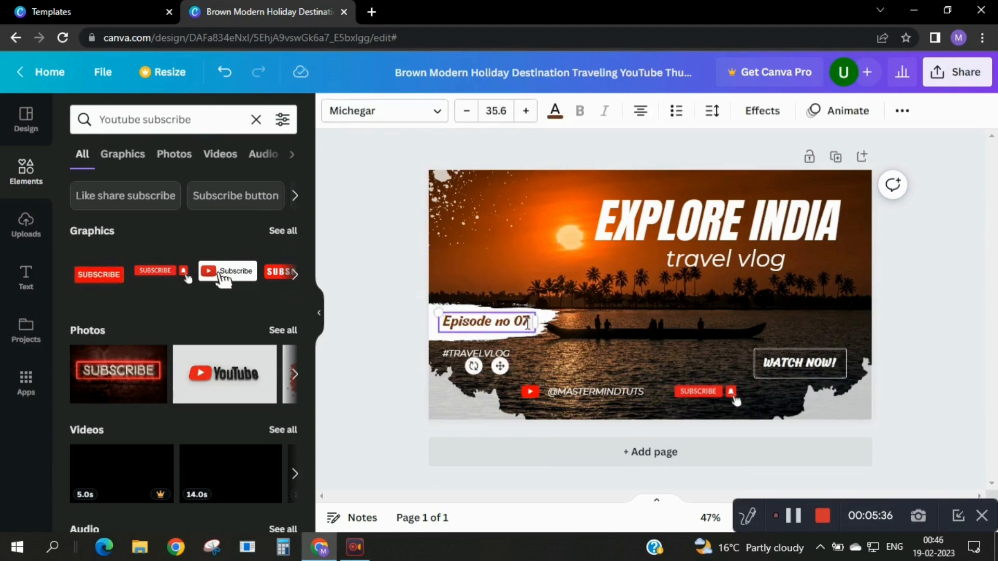
key("BackSpace")
type("1")
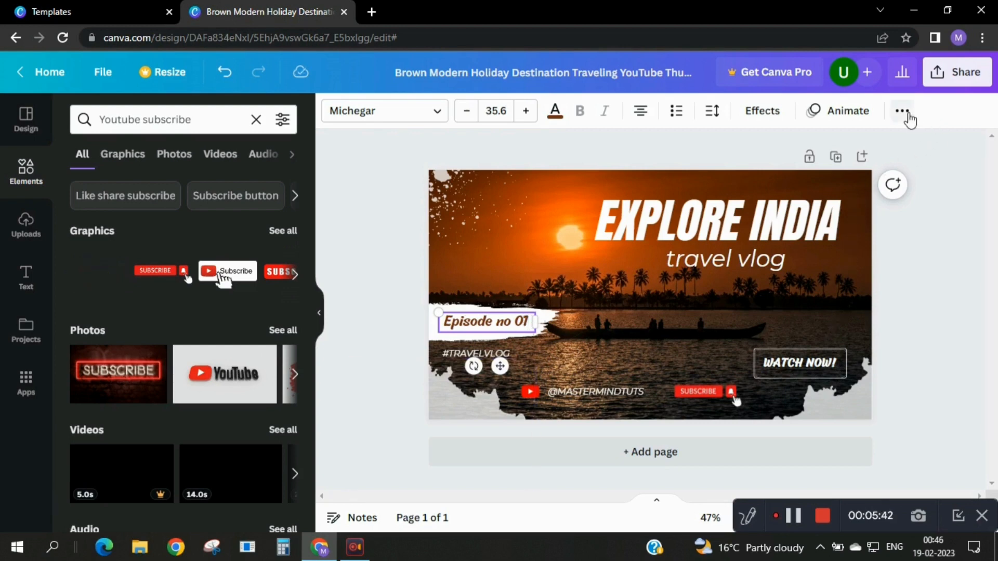
Download the finished travel vlog thumbnail as a PNG at 1,280 × 720 px.
left_click(945, 79)
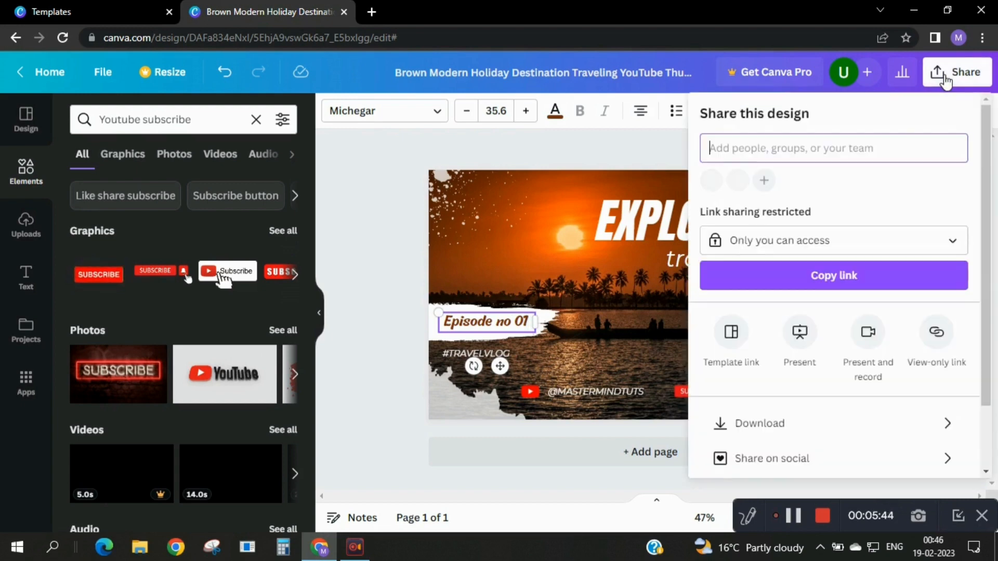
left_click(815, 424)
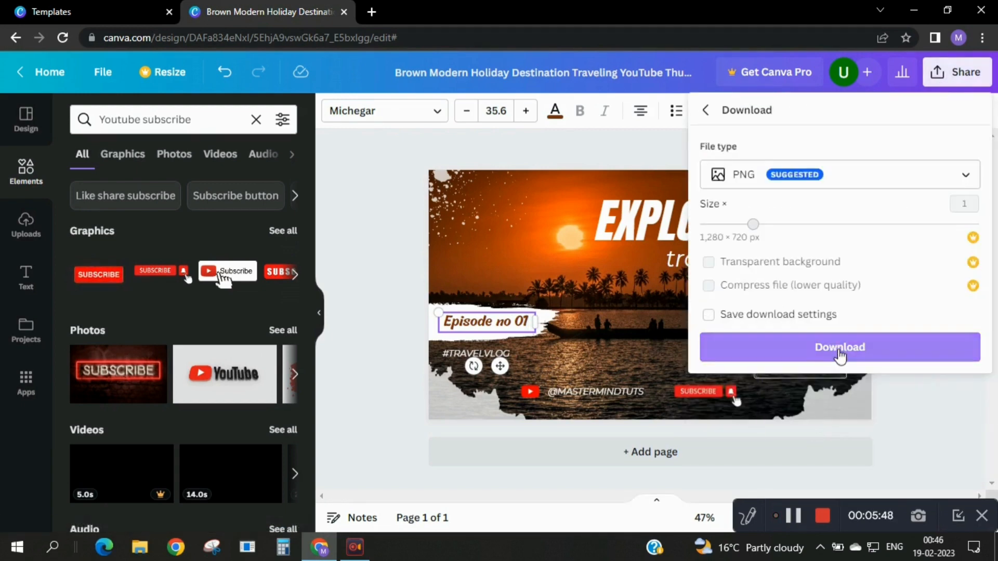
left_click(839, 355)
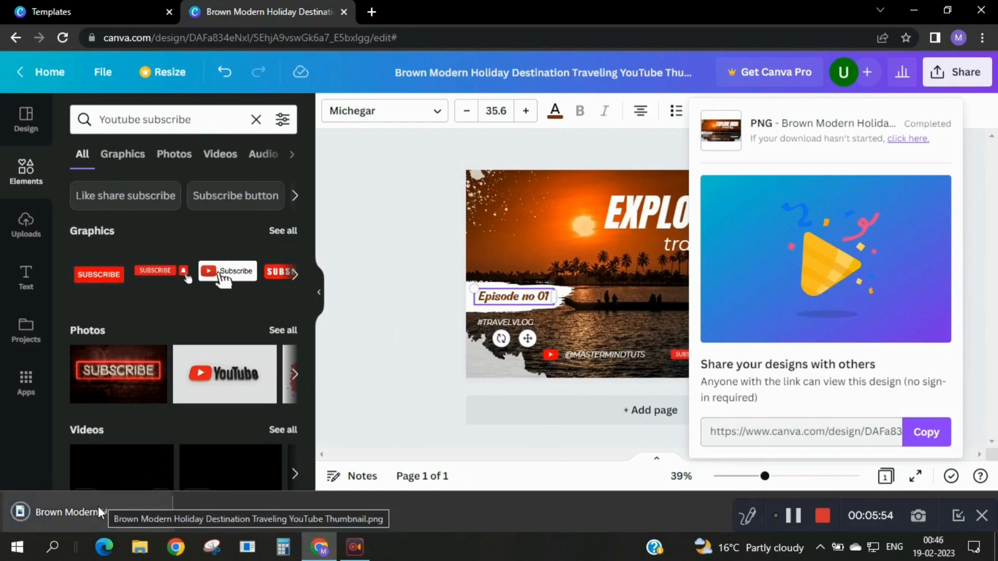
Open the downloaded thumbnail image, examine its title, channel handle, subscribe button and WATCH NOW! label up close, and close the viewer.
left_click(98, 506)
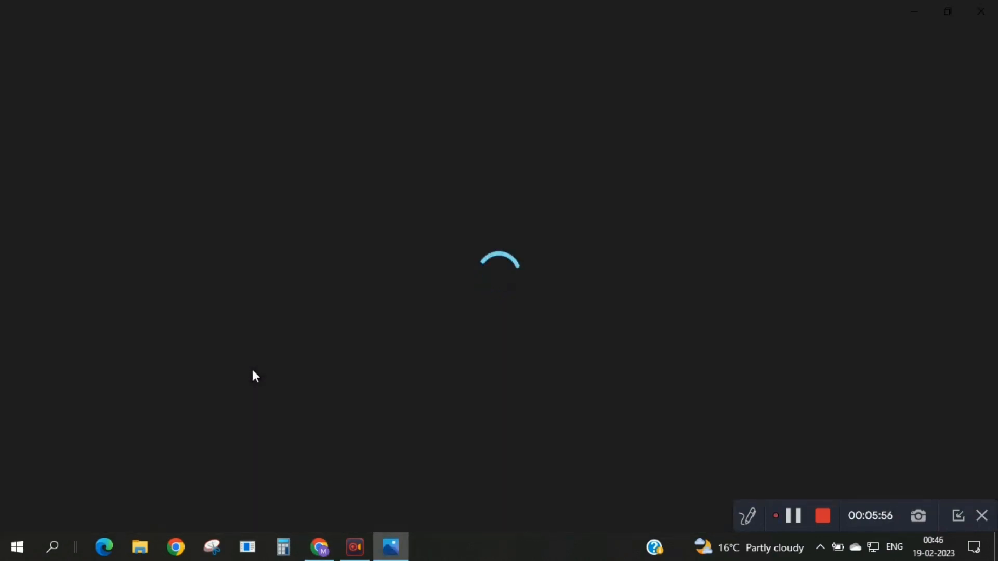
scroll(392, 332, "up", 2)
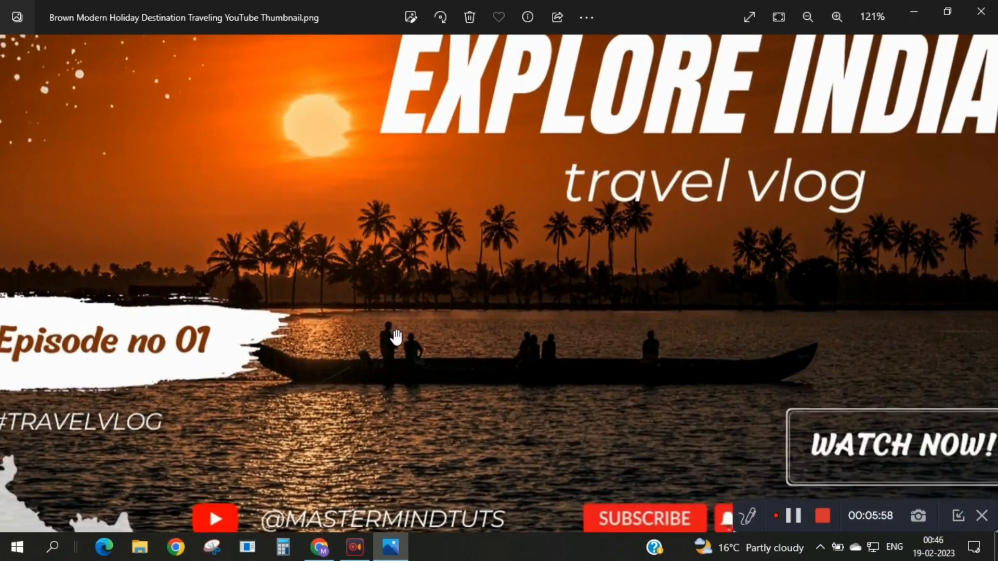
scroll(396, 337, "up", 1)
left_click_drag(379, 408, 474, 249)
scroll(484, 447, "up", 3)
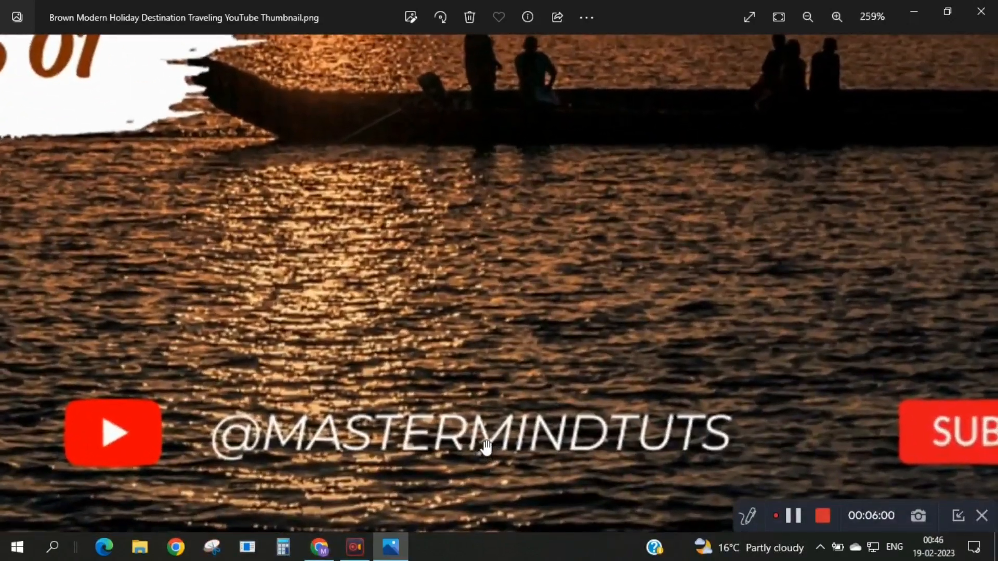
scroll(487, 447, "down", 6)
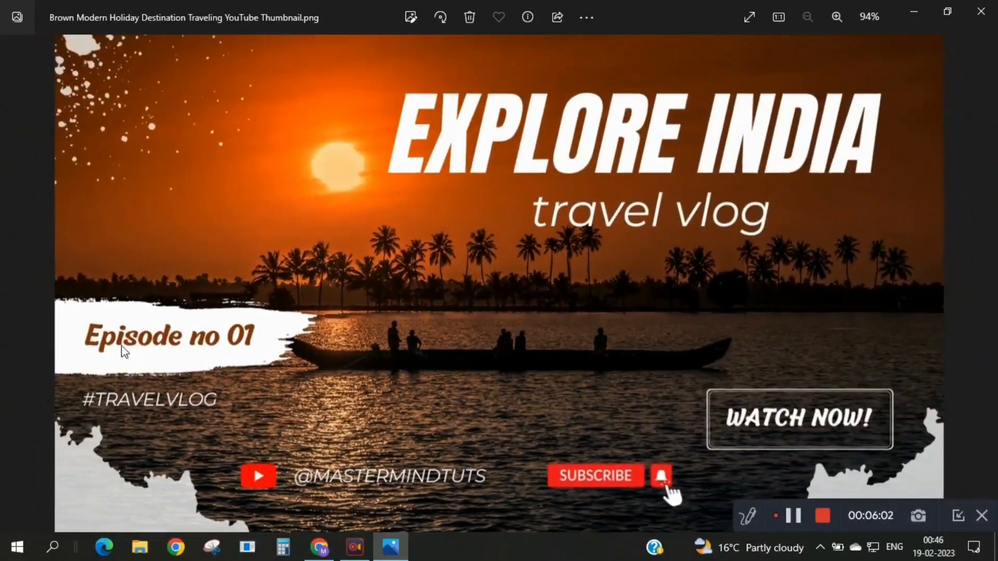
scroll(125, 352, "up", 3)
left_click_drag(779, 214, 469, 448)
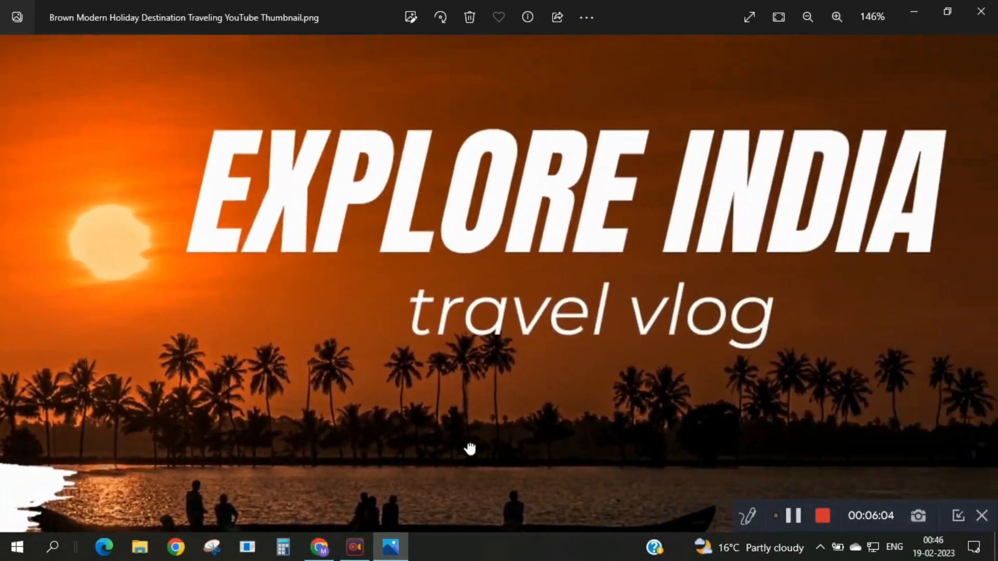
scroll(583, 397, "down", 3)
scroll(752, 390, "up", 3)
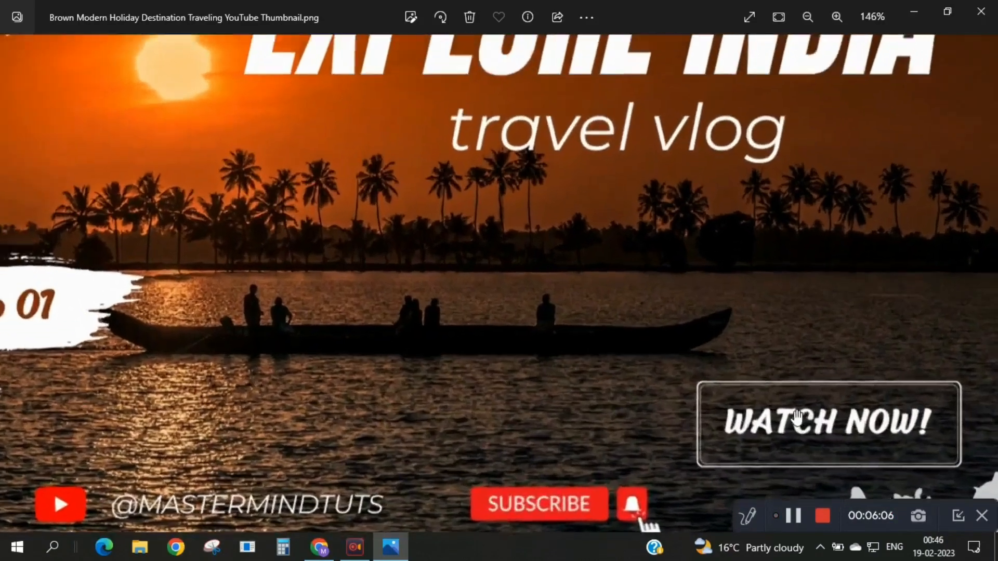
scroll(797, 416, "down", 3)
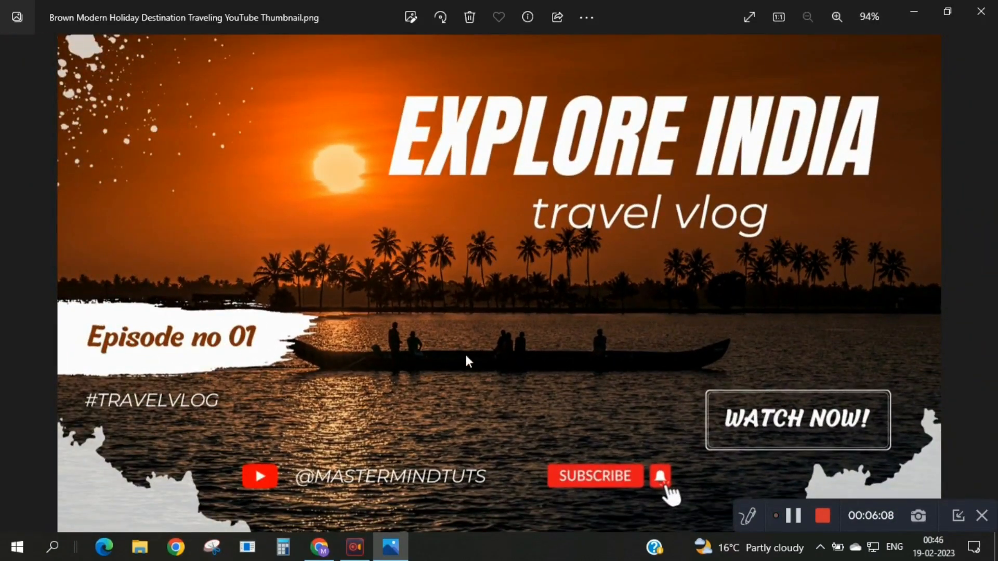
left_click(981, 11)
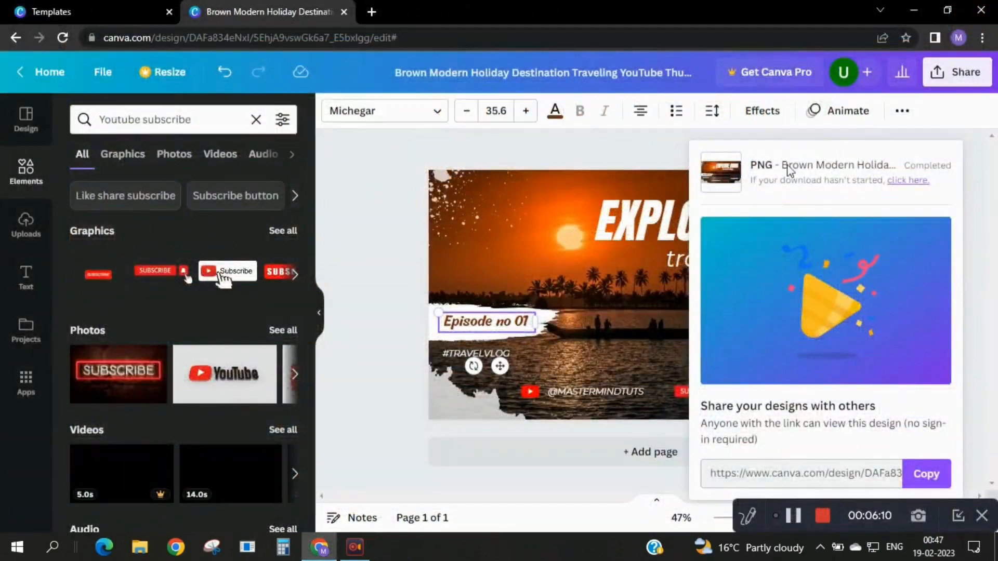
Close the travel vlog design and its template preview, returning to the start of the YouTube thumbnail template list.
left_click(344, 12)
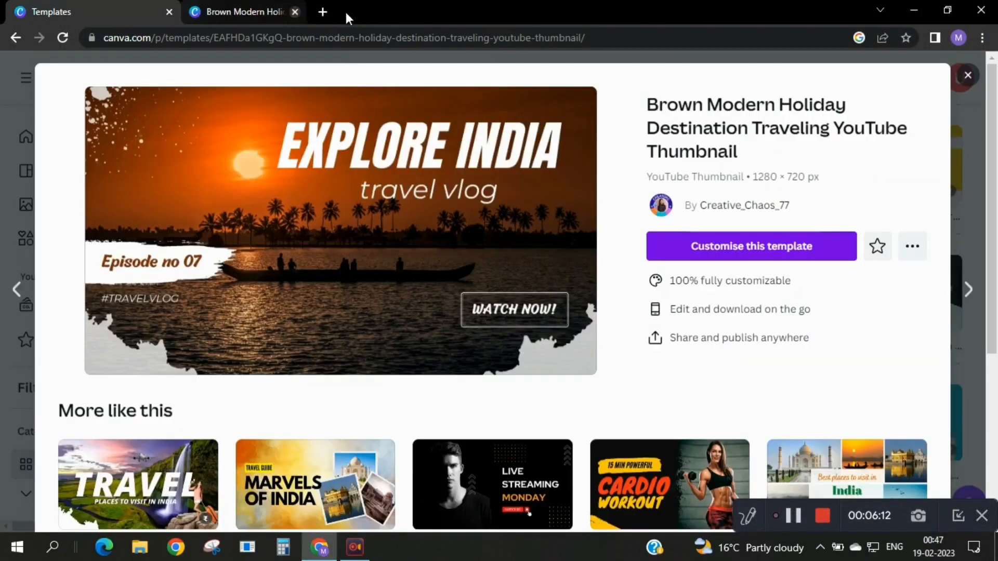
left_click(968, 77)
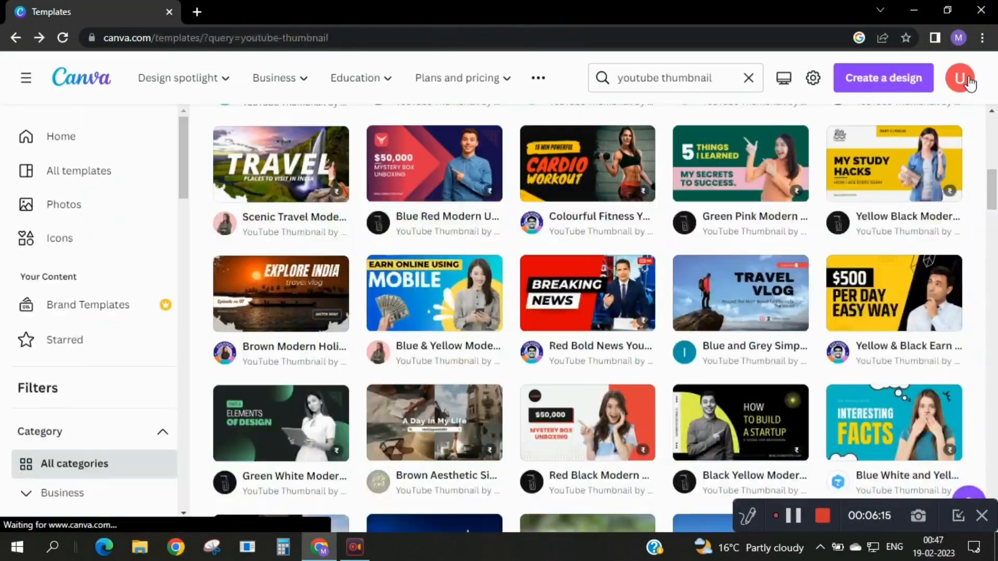
scroll(748, 234, "up", 5)
scroll(740, 242, "up", 5)
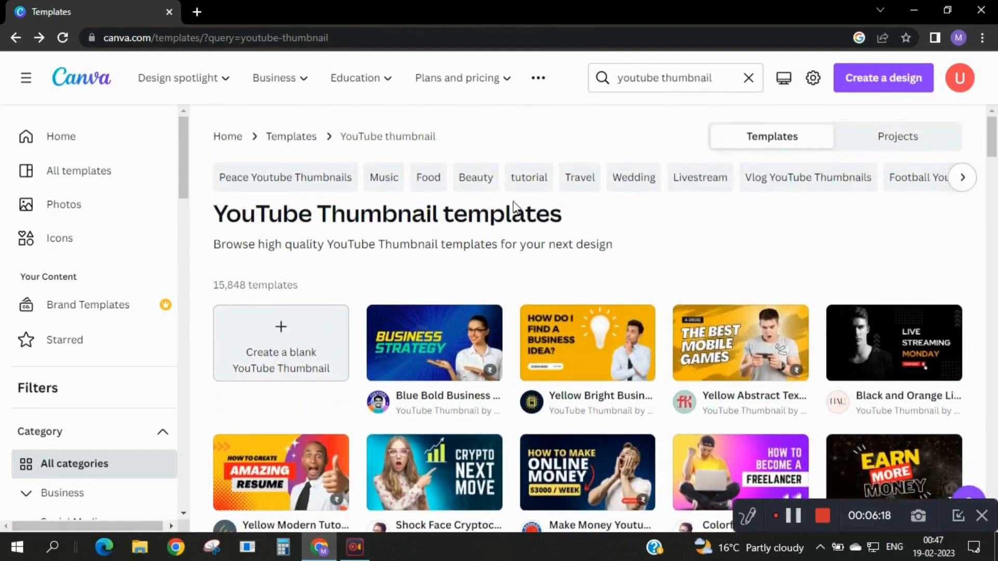
Open the Beauty category of YouTube thumbnail templates and browse its designs.
left_click(483, 183)
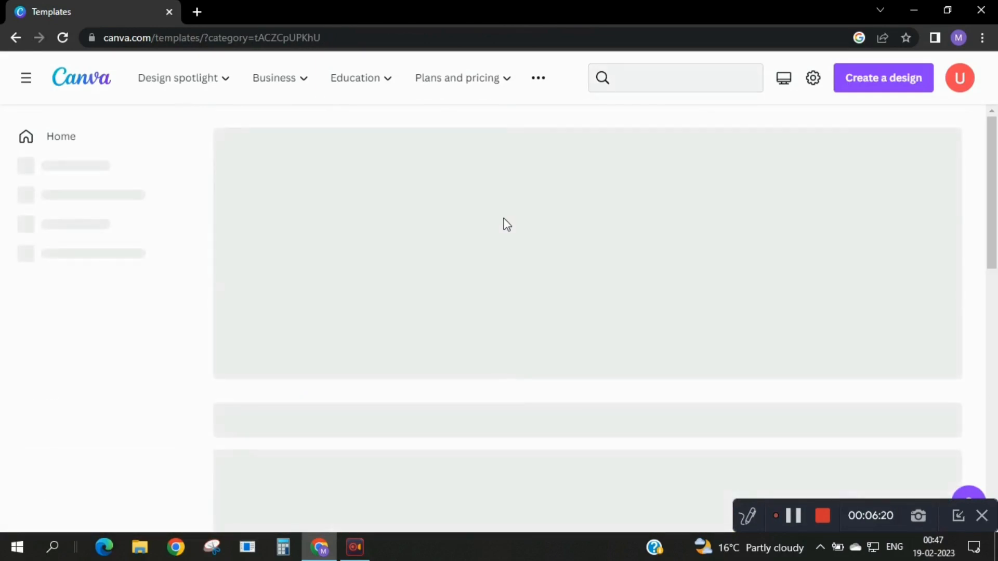
scroll(529, 243, "down", 2)
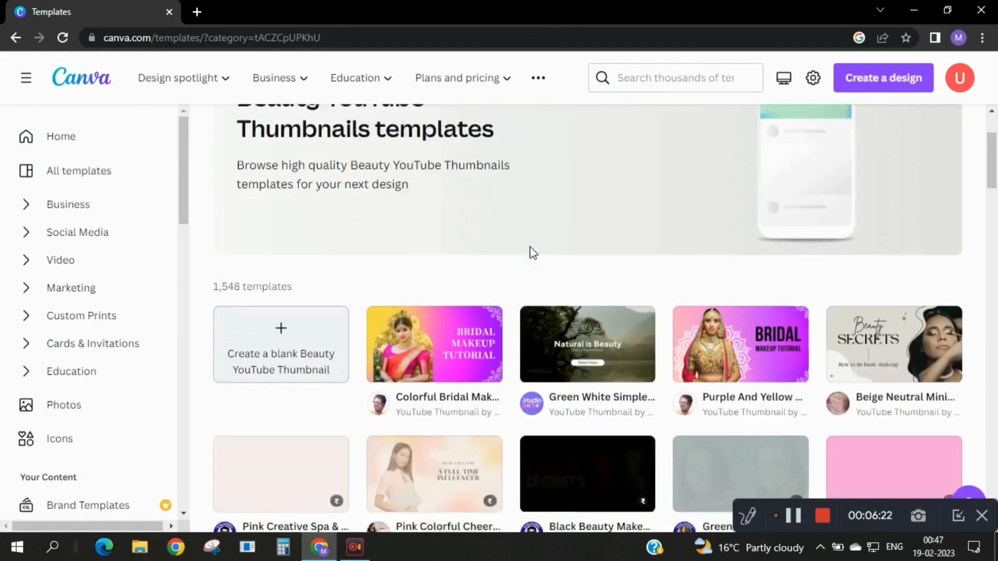
scroll(533, 253, "down", 1)
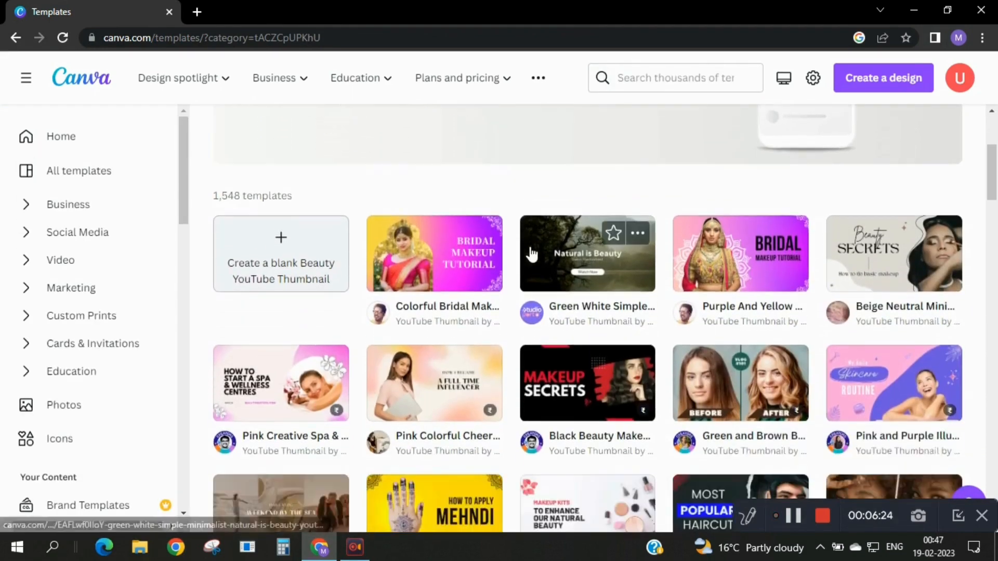
scroll(531, 254, "down", 1)
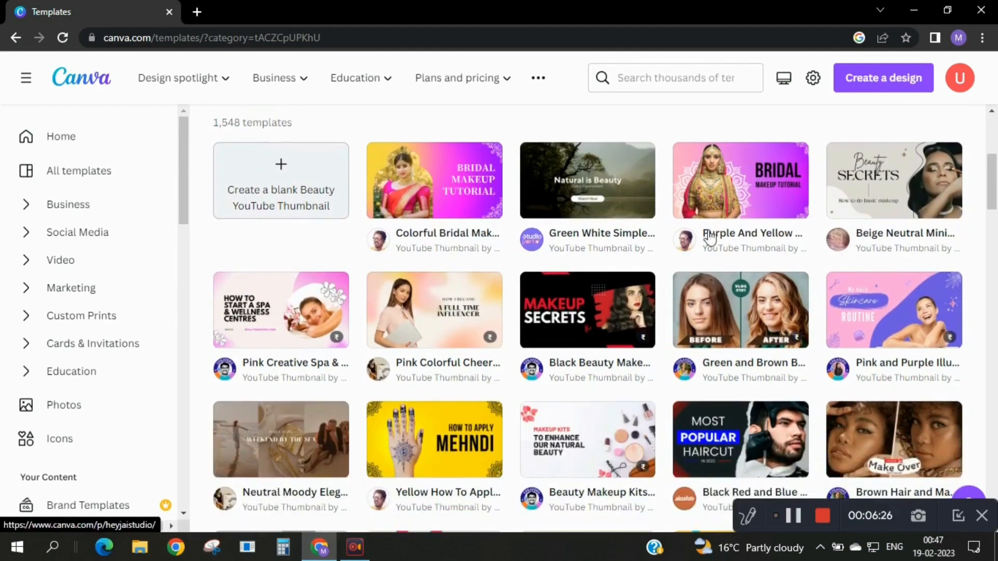
Preview the Purple And Yellow Bridal Makeup Tutorial template, look through its similar templates, and close the preview.
left_click(725, 210)
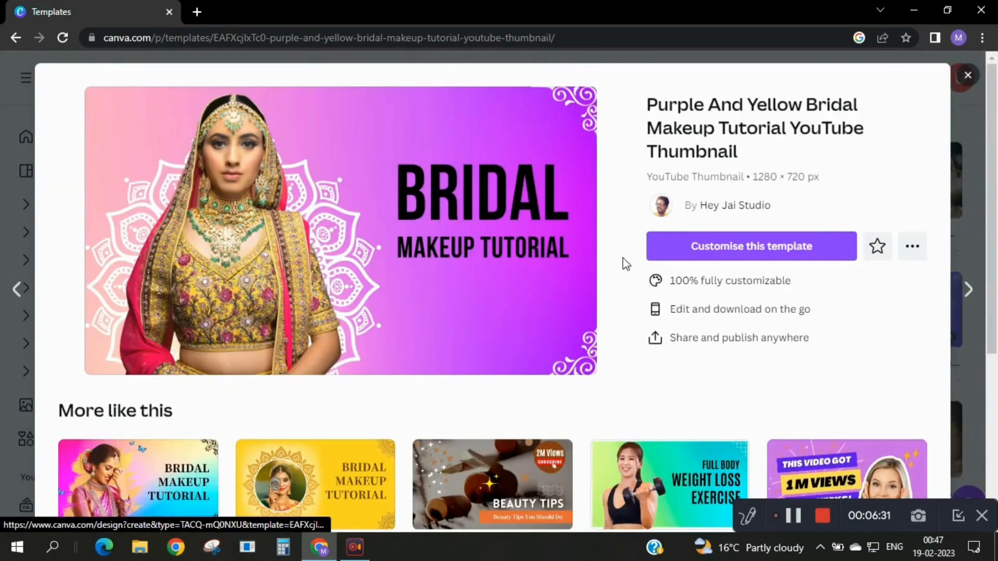
scroll(618, 275, "down", 2)
scroll(618, 275, "down", 2)
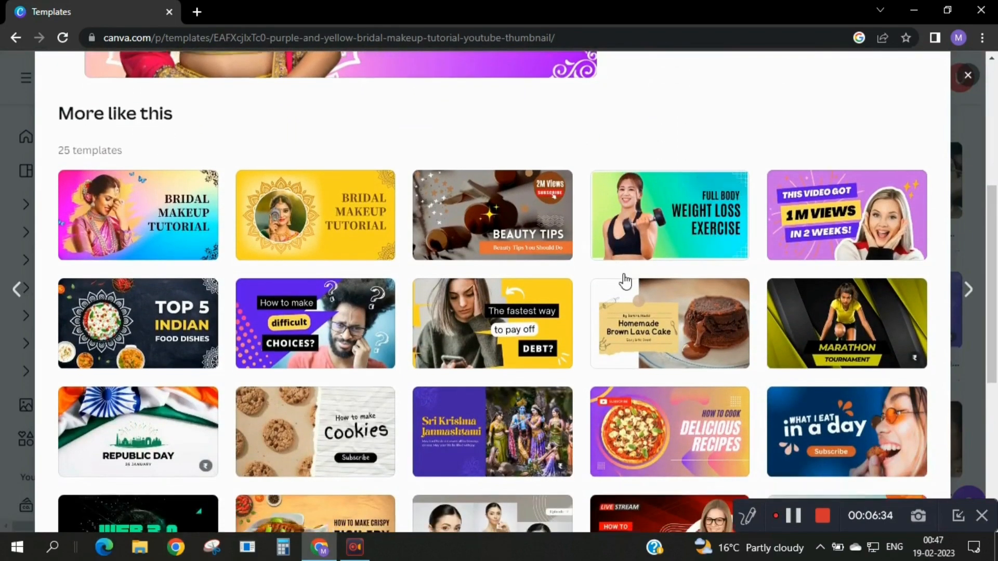
scroll(626, 281, "down", 3)
scroll(591, 305, "down", 2)
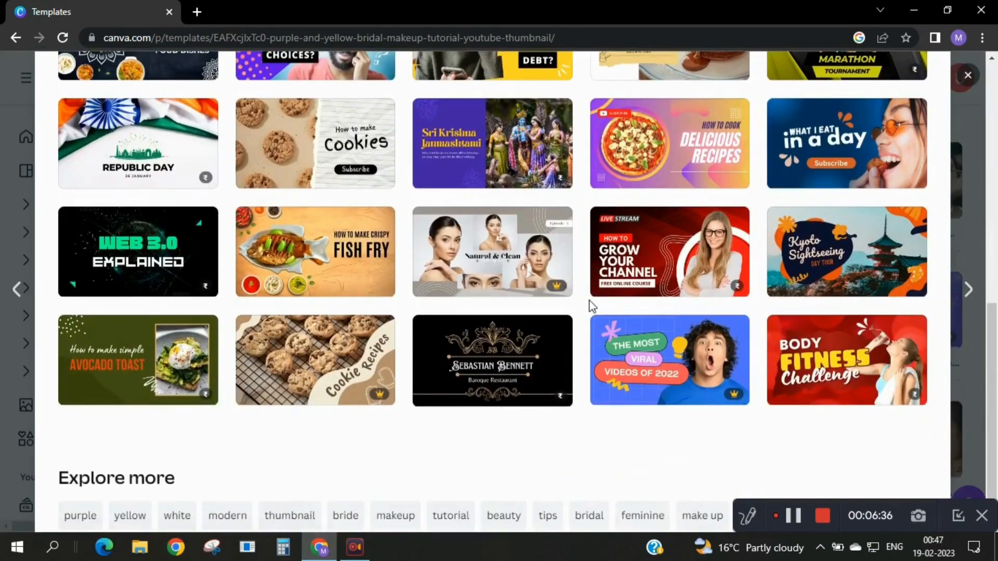
scroll(590, 306, "up", 6)
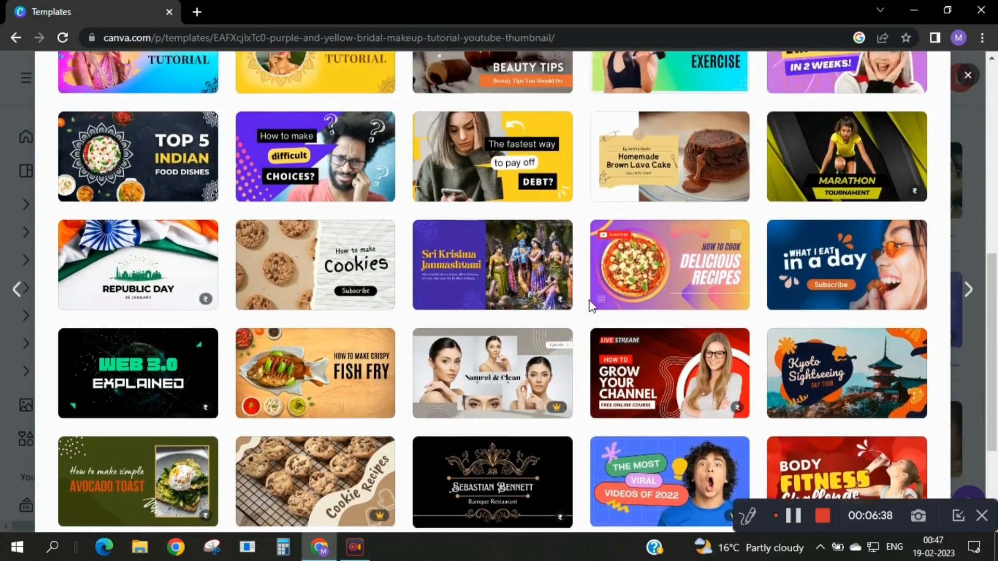
scroll(592, 308, "up", 3)
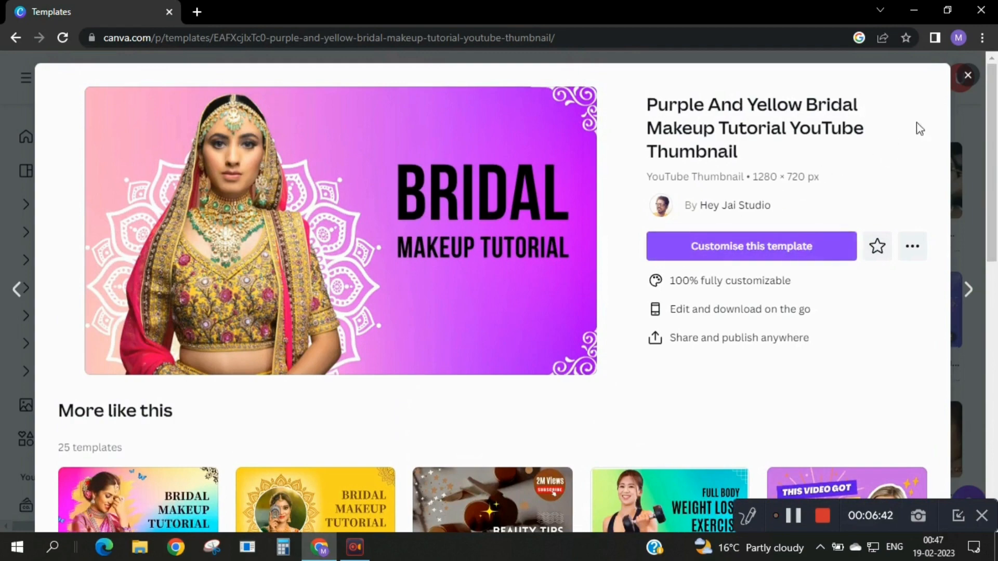
left_click(969, 78)
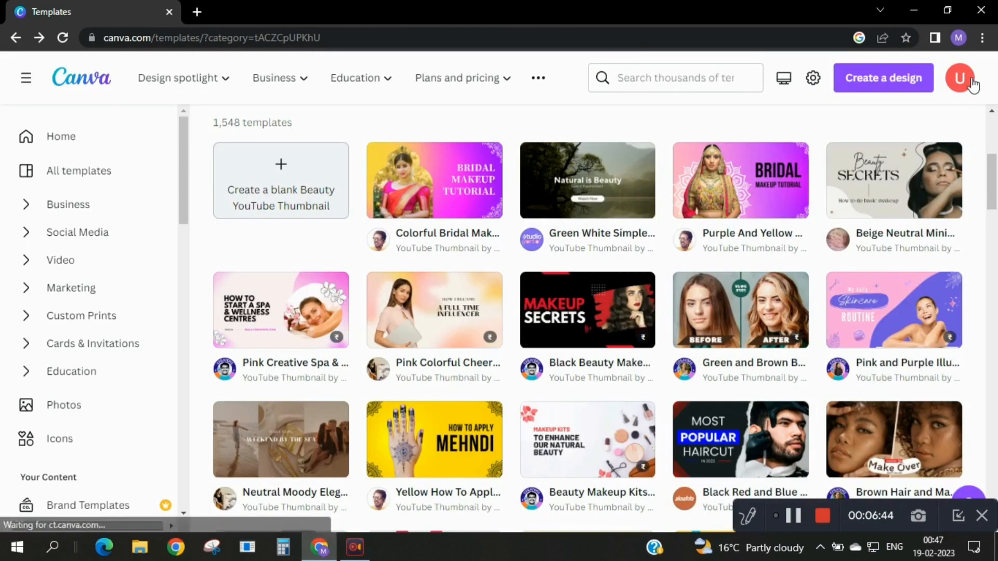